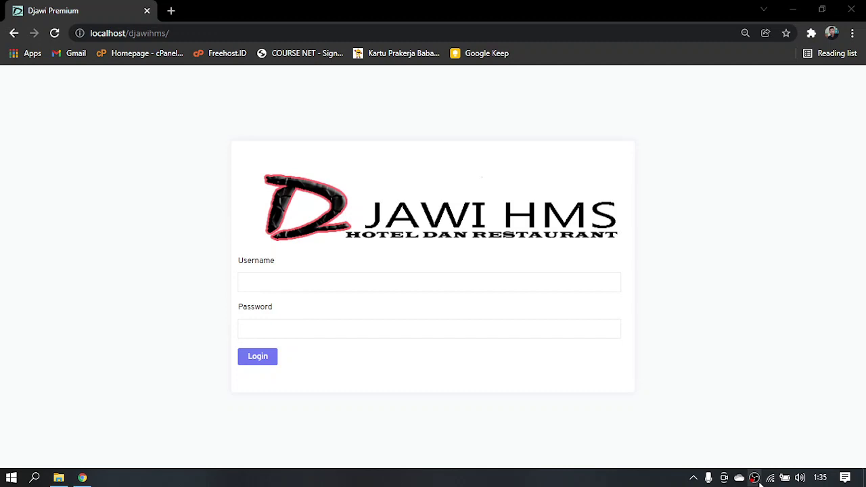
# Log in to Djawi HMS with the owner account's username and password
pyautogui.click(359, 285)
pyautogui.press('Tab')
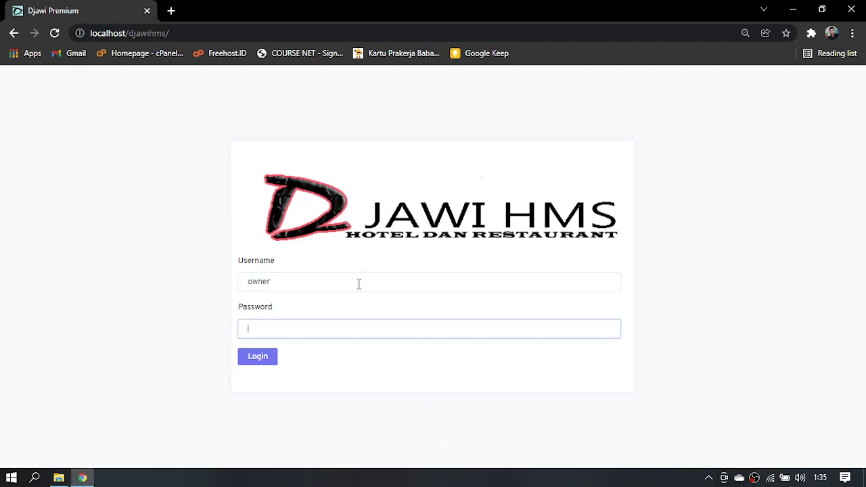
pyautogui.press('Return')
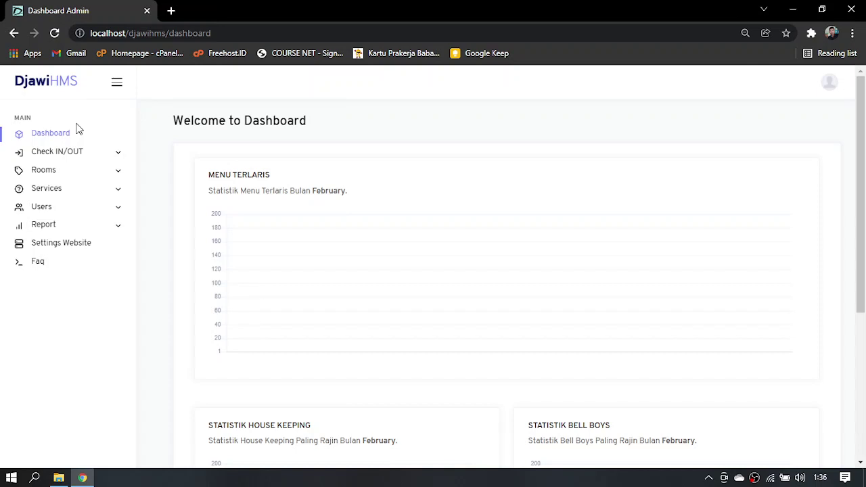
# Open the Kamar room list, begin a room 100 entry, then discard it unsaved
pyautogui.click(81, 170)
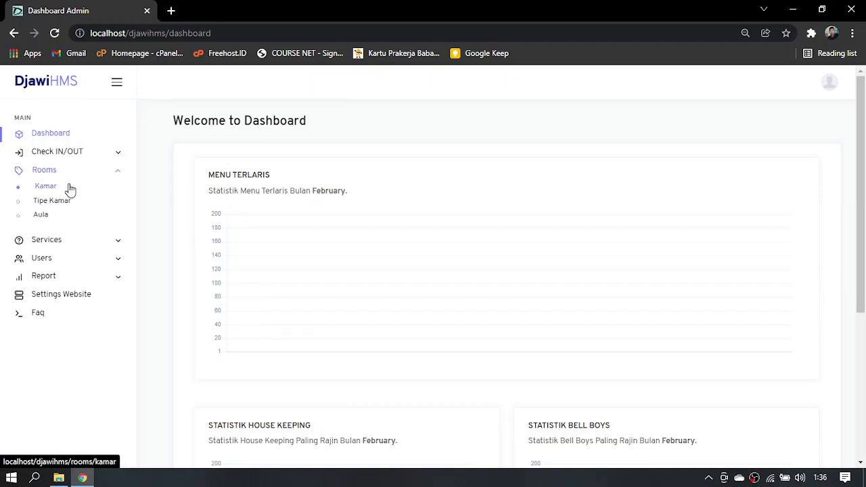
pyautogui.click(70, 189)
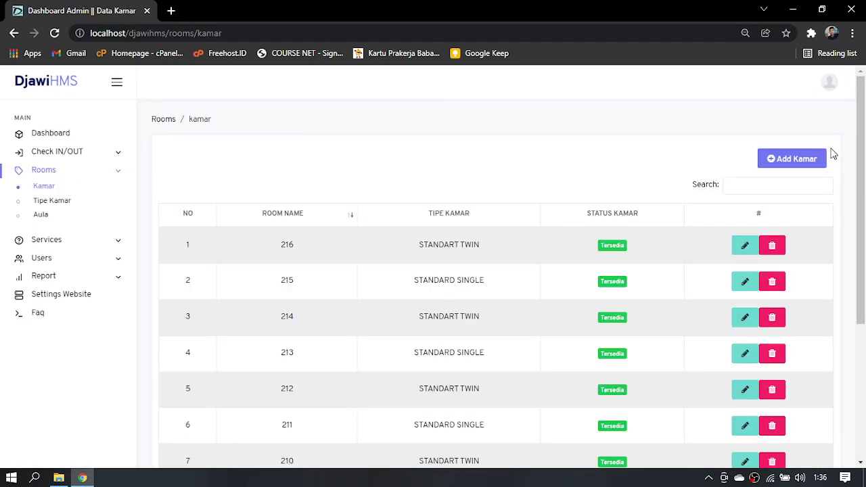
pyautogui.click(810, 163)
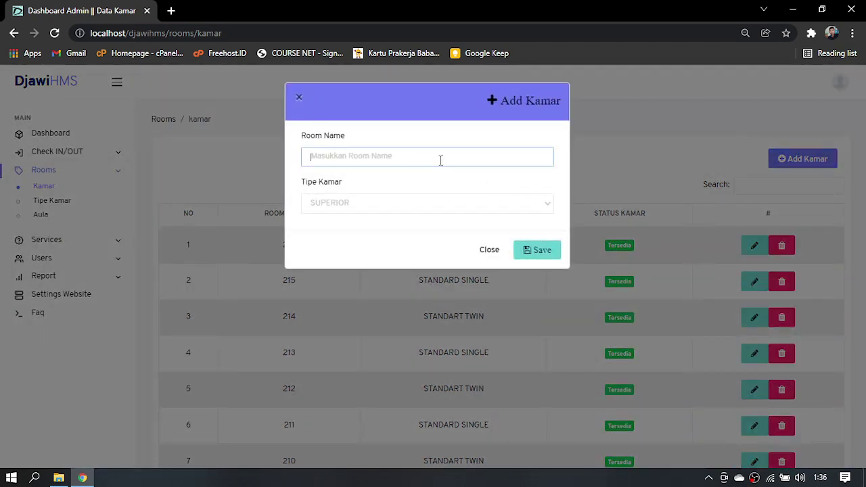
pyautogui.write('Kamar')
pyautogui.press('BackSpace')
pyautogui.press('BackSpace')
pyautogui.press('BackSpace')
pyautogui.press('BackSpace')
pyautogui.write('100')
pyautogui.click(381, 208)
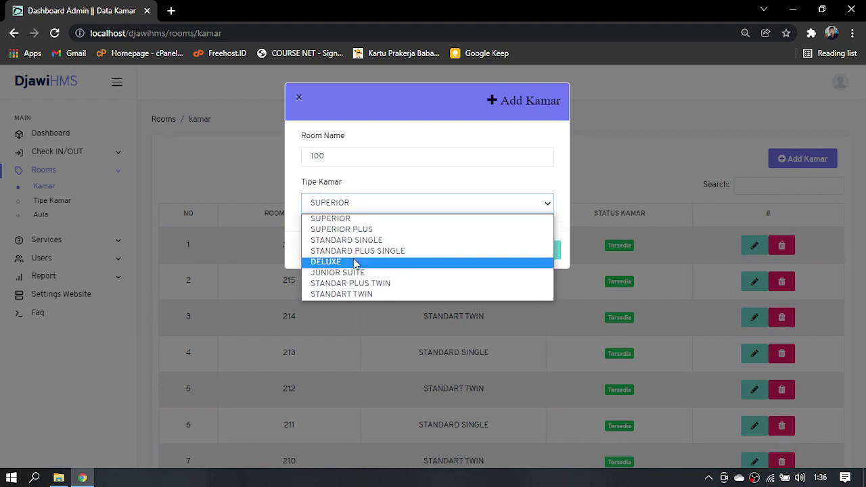
pyautogui.click(644, 119)
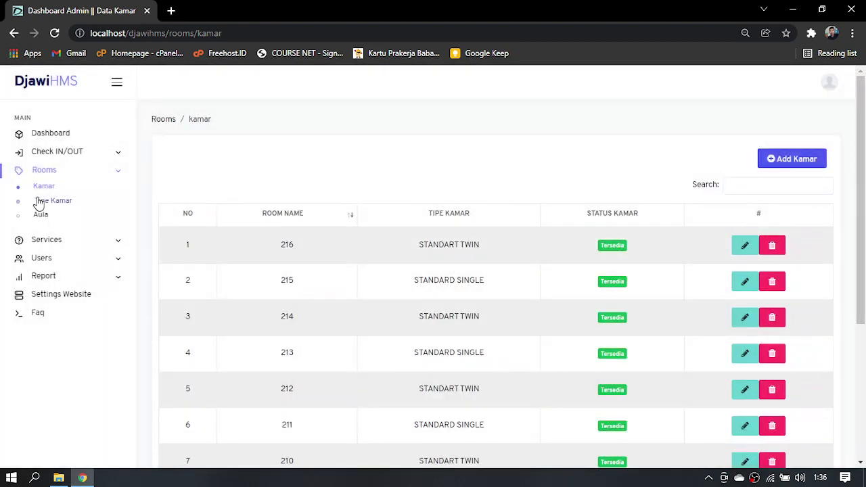
# Open the Tipe Kamar list and start a new room type named PREMIUM
pyautogui.click(41, 201)
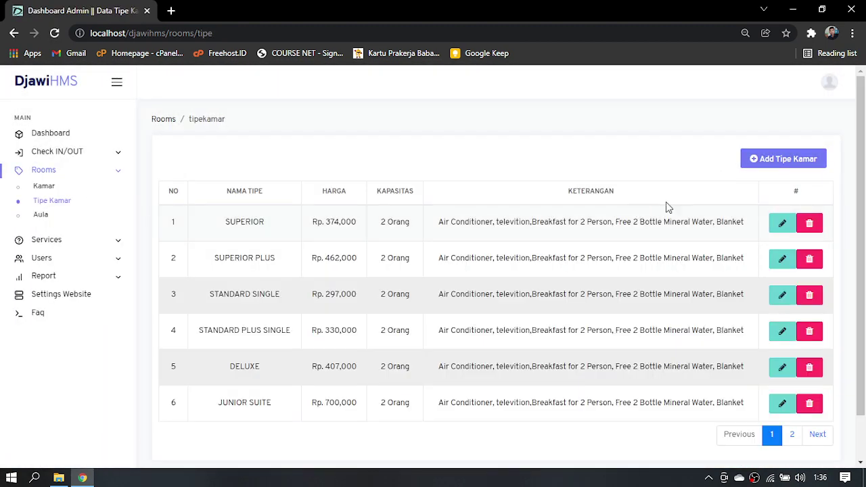
pyautogui.click(764, 163)
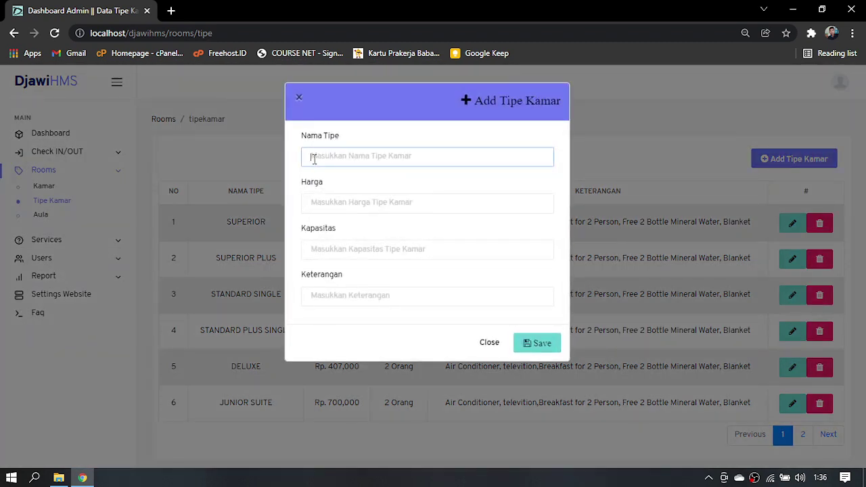
pyautogui.write('PR')
pyautogui.press('BackSpace')
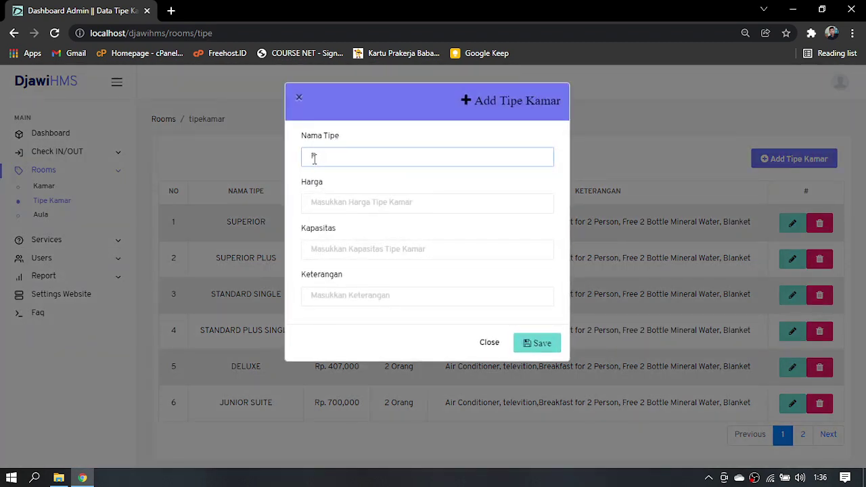
pyautogui.write('REMIUM')
# Give it price 100000, capacity 4 and description '-', save, and view page 2
pyautogui.click(327, 212)
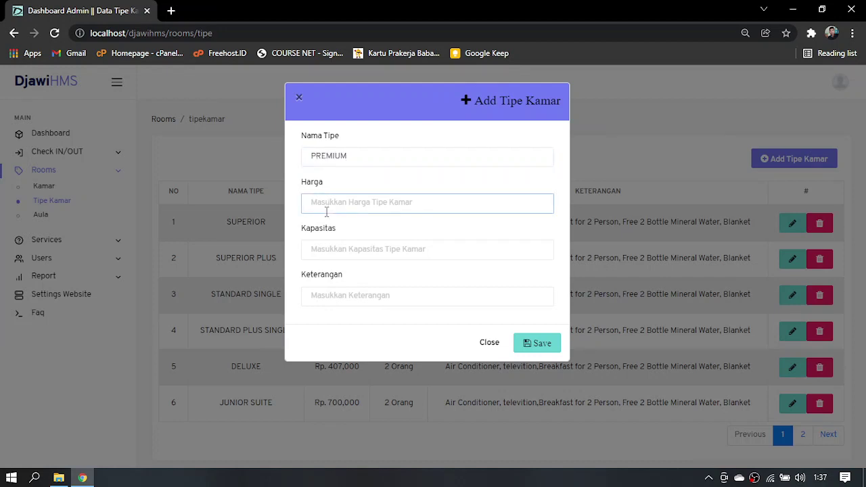
pyautogui.write('1000000')
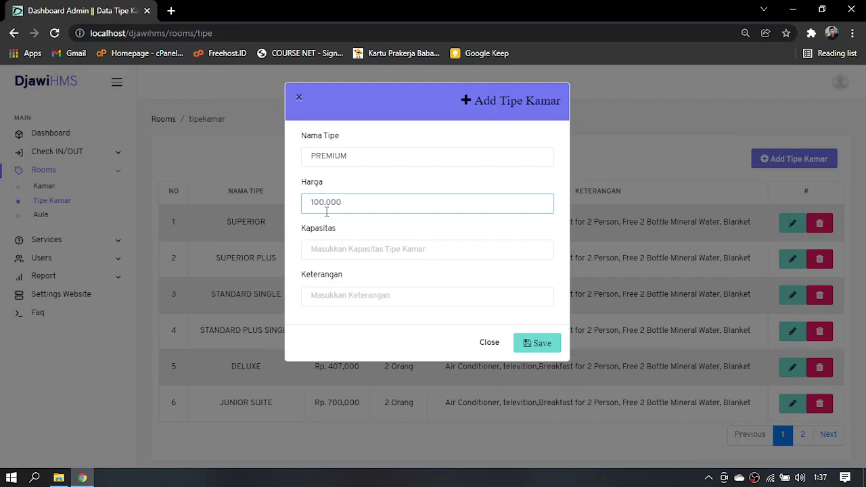
pyautogui.click(330, 248)
pyautogui.write('4')
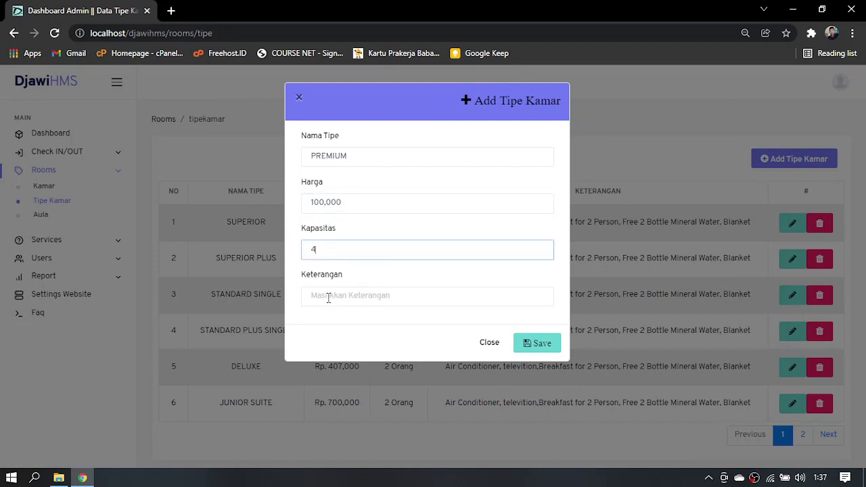
pyautogui.click(327, 300)
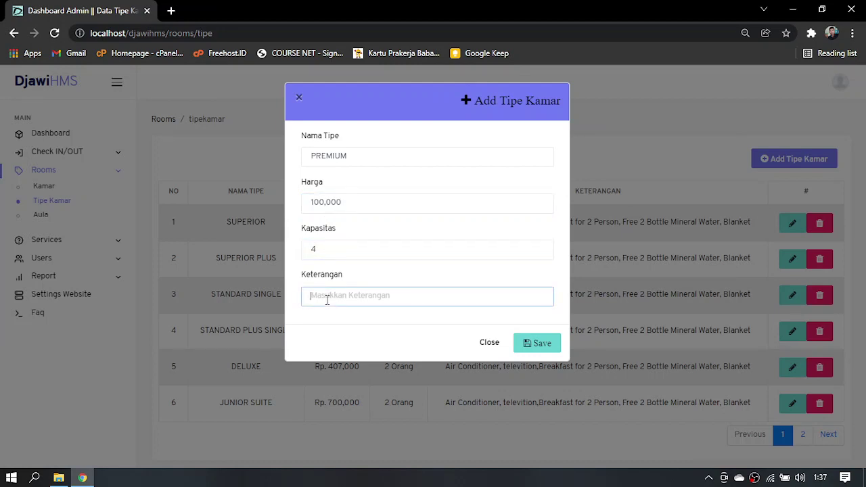
pyautogui.write('-')
pyautogui.click(538, 343)
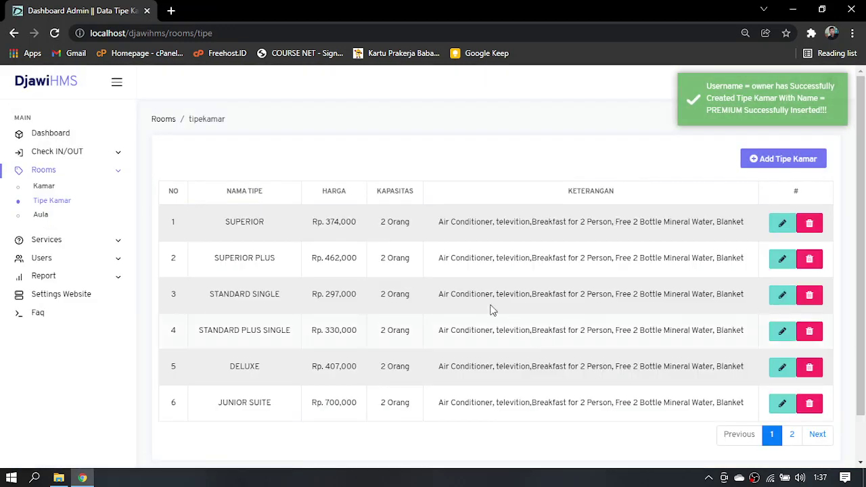
pyautogui.click(792, 434)
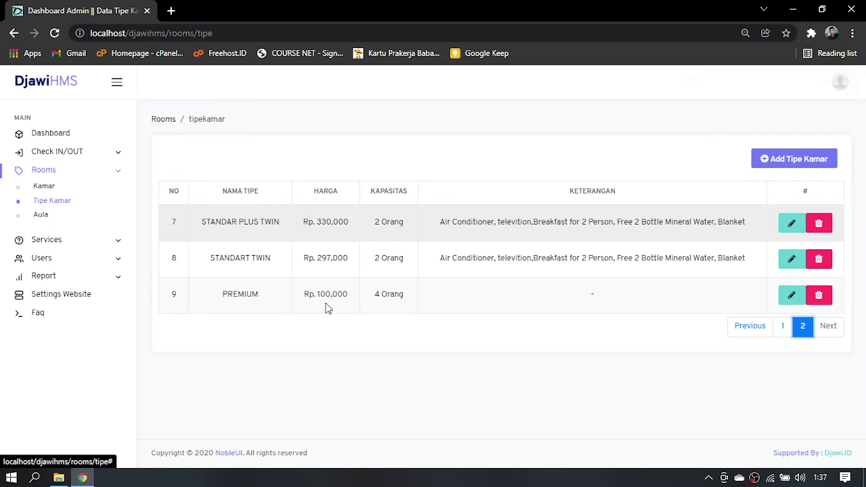
# Add room 100 with room type PREMIUM and save it
pyautogui.click(38, 191)
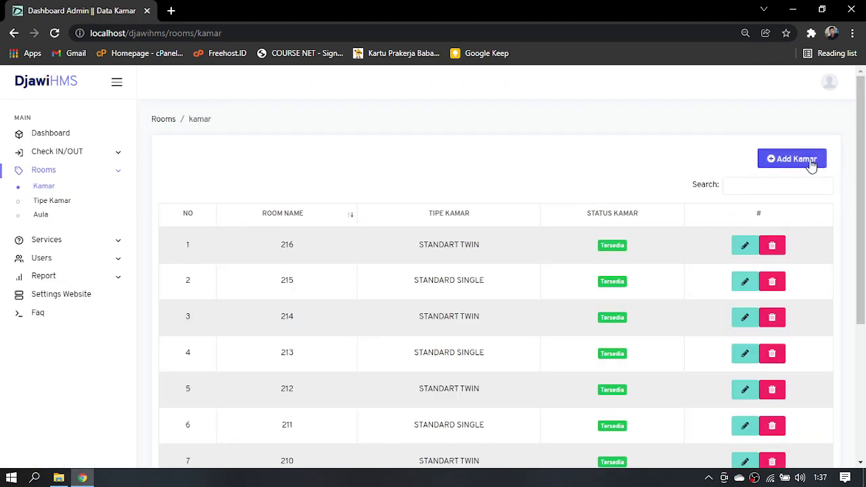
pyautogui.click(811, 166)
pyautogui.click(437, 163)
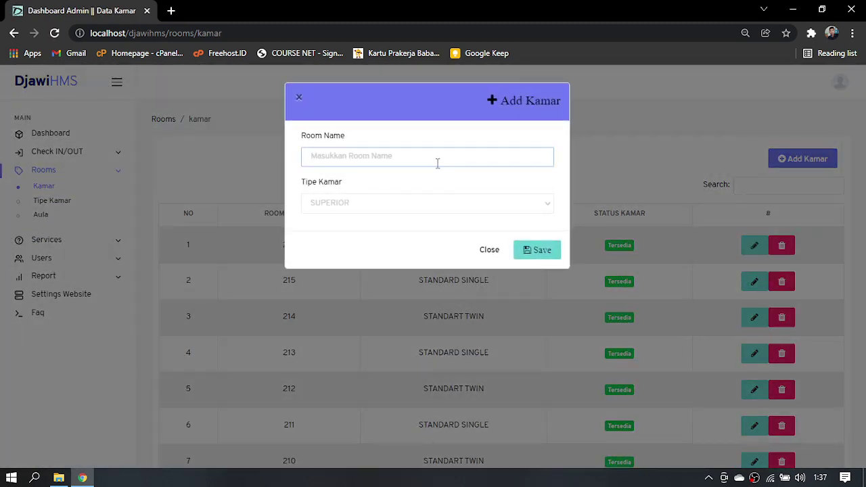
pyautogui.write('100')
pyautogui.click(429, 203)
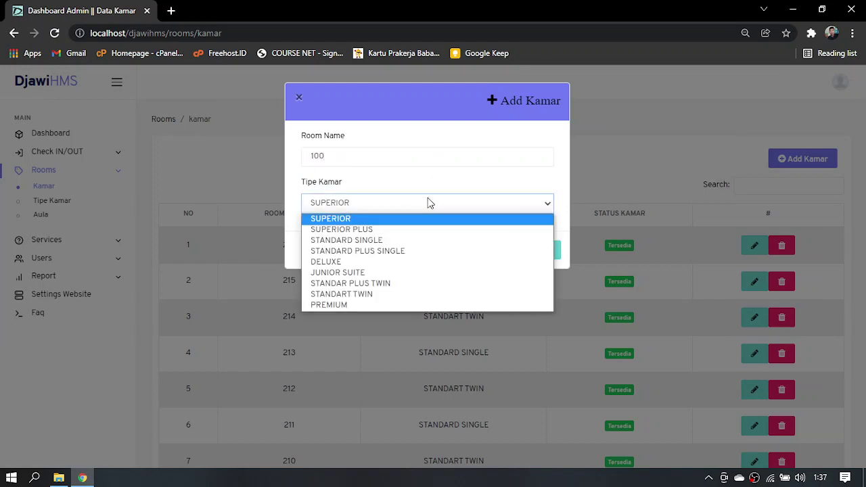
pyautogui.click(340, 305)
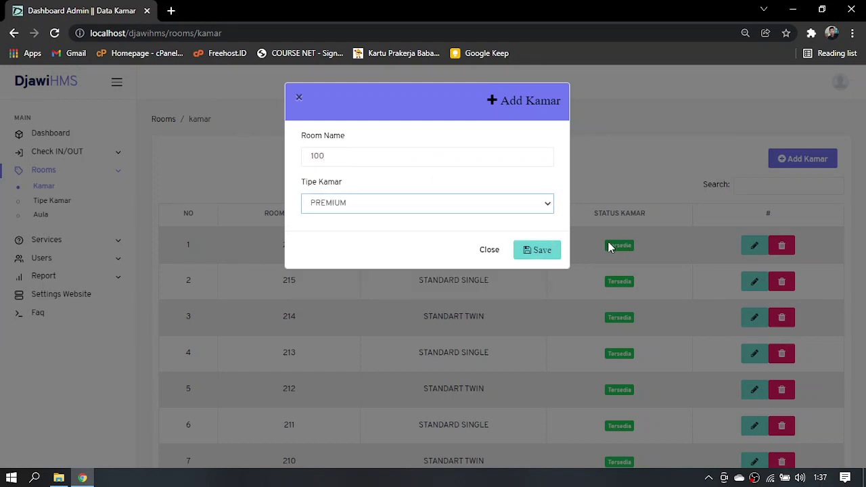
pyautogui.click(541, 252)
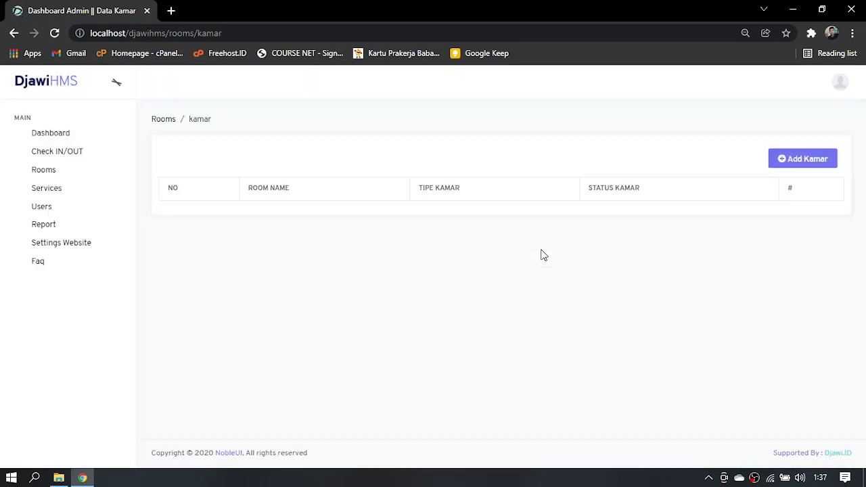
# Search the room list for 'prem' to show the new room
pyautogui.click(741, 192)
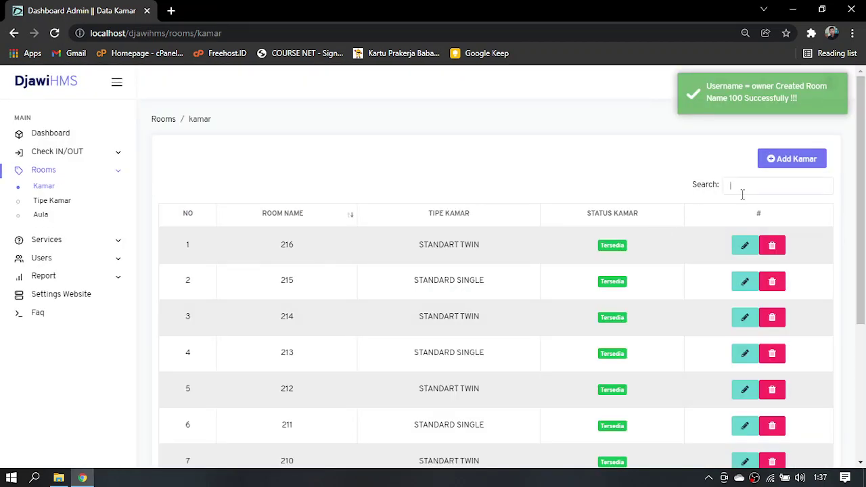
pyautogui.write('prem')
pyautogui.press('BackSpace')
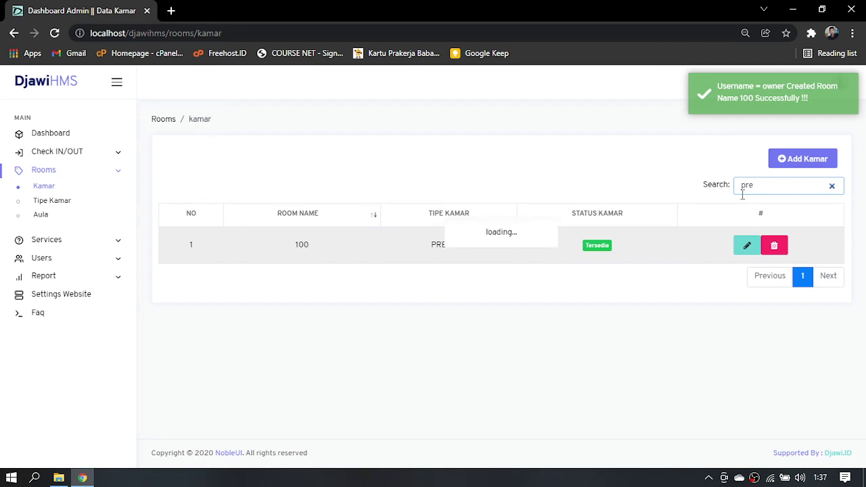
pyautogui.write('mi')
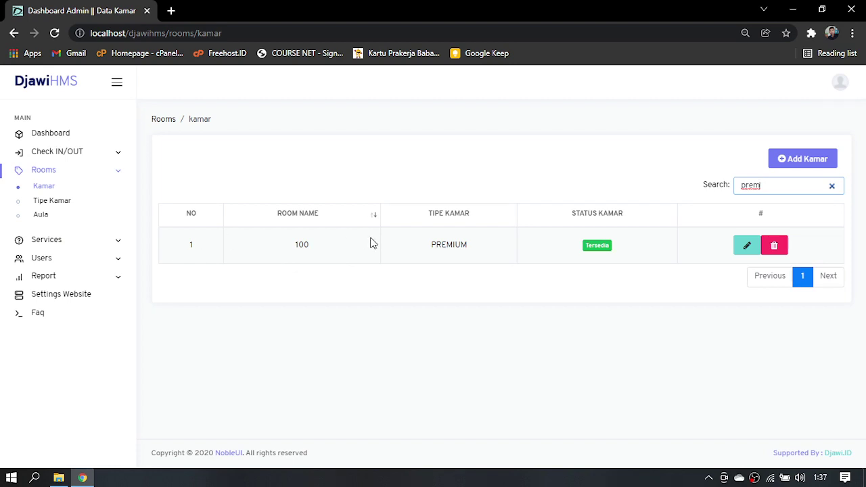
# Create hall MATAHARI with capacity 40, price 3,000,000 and description '-'
pyautogui.click(42, 215)
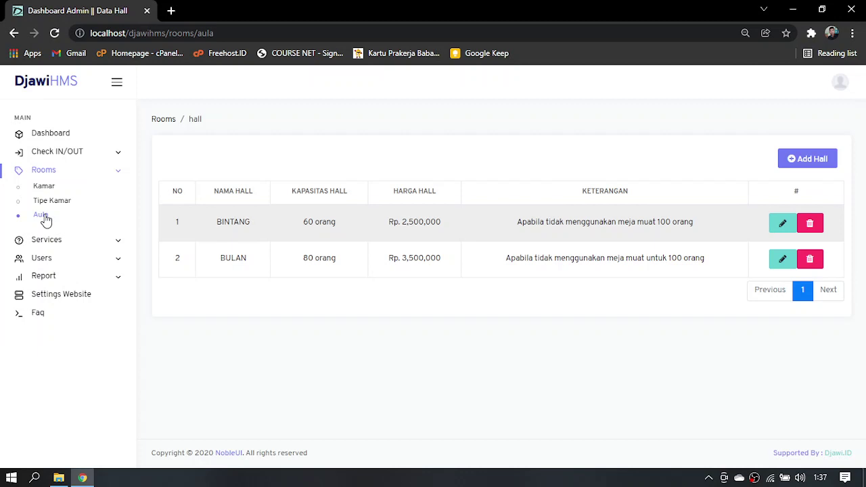
pyautogui.click(796, 161)
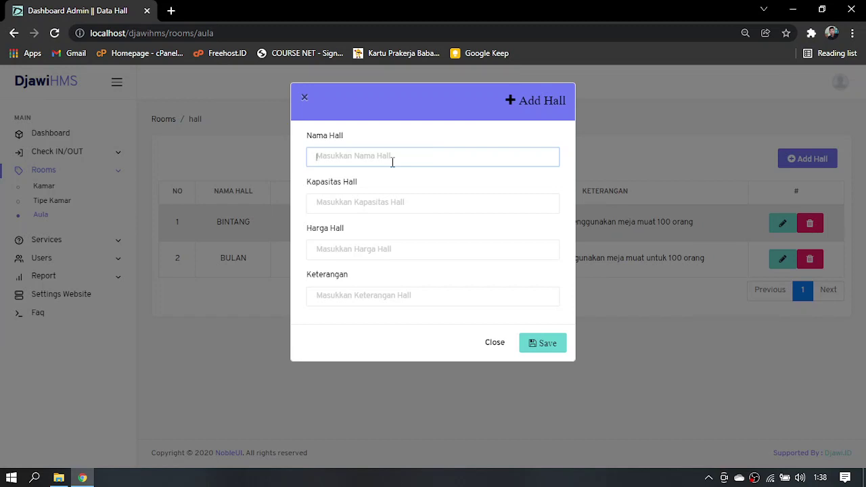
pyautogui.write('MATAHARI')
pyautogui.click(393, 201)
pyautogui.write('40')
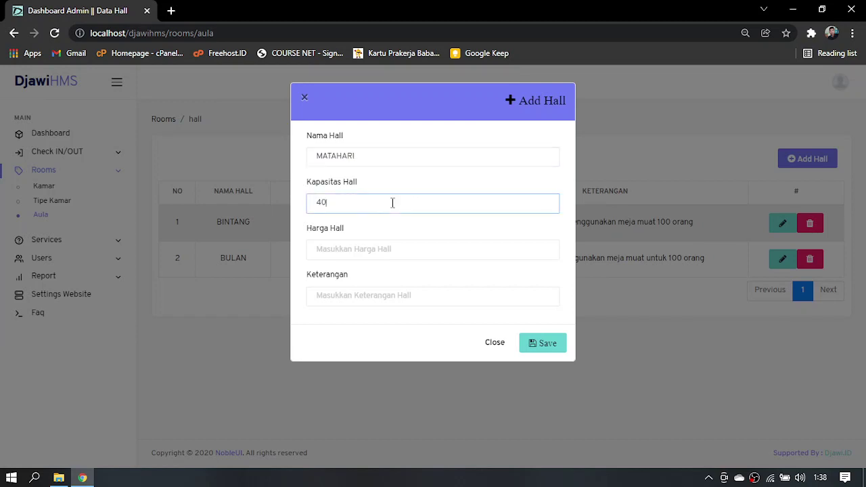
pyautogui.click(384, 248)
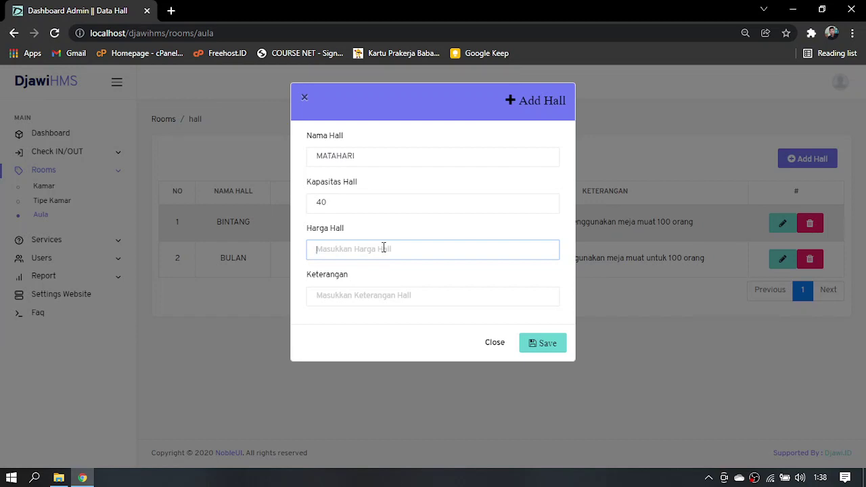
pyautogui.write('3,000,000')
pyautogui.click(368, 295)
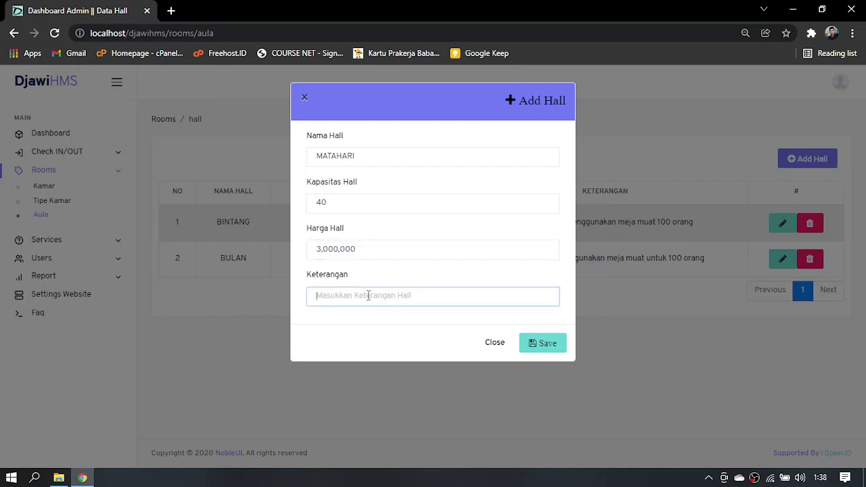
pyautogui.write('-')
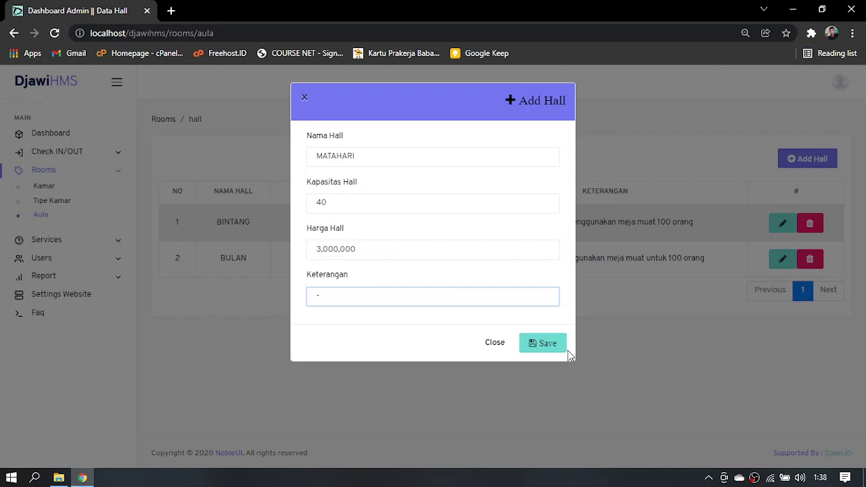
pyautogui.click(559, 347)
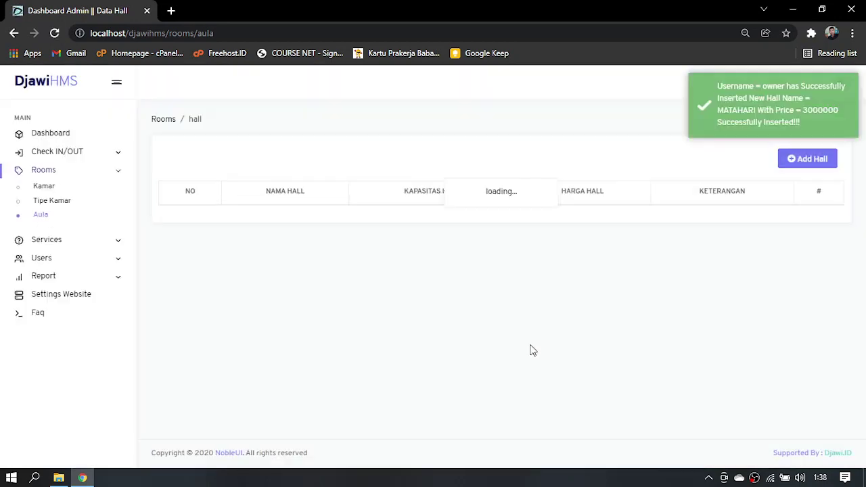
# Open Services > List Service and check its filter dropdown without changing it
pyautogui.click(68, 248)
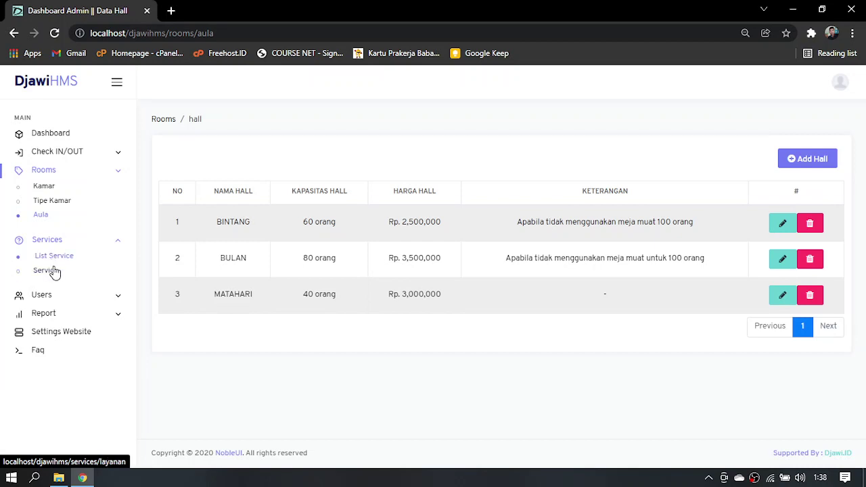
pyautogui.click(49, 259)
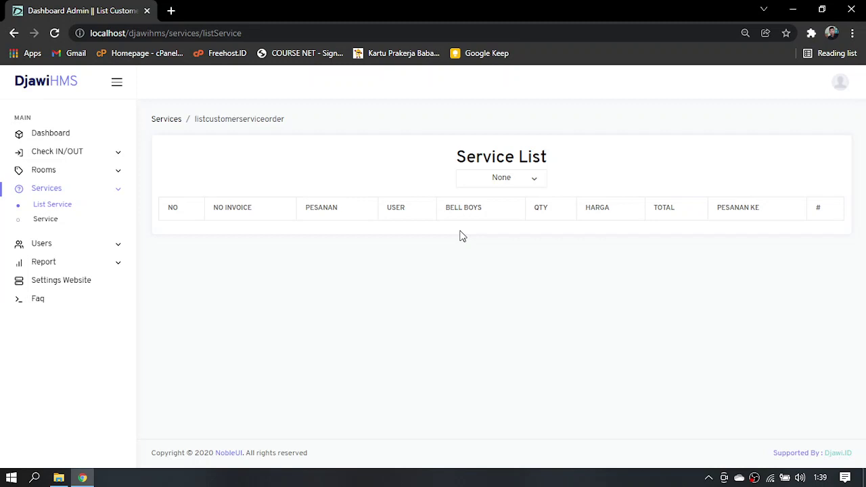
pyautogui.click(485, 180)
pyautogui.click(450, 247)
# Start a new service named Jus Mangga in the DRINK category
pyautogui.click(55, 223)
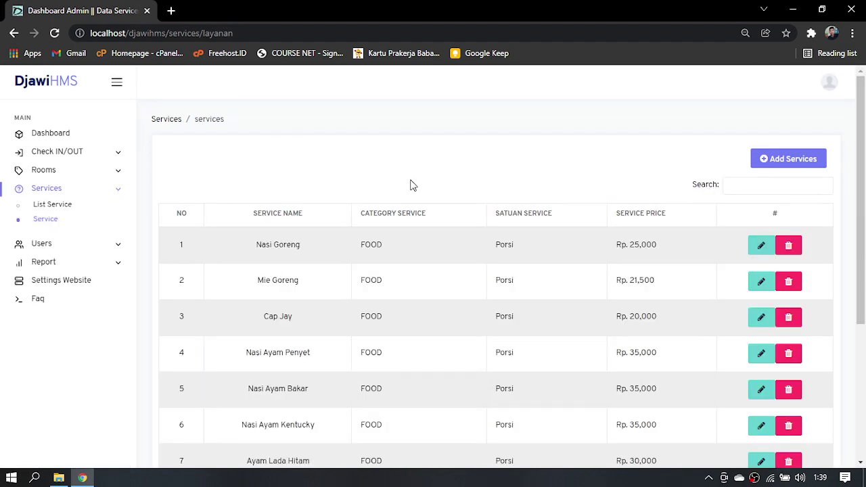
pyautogui.click(780, 166)
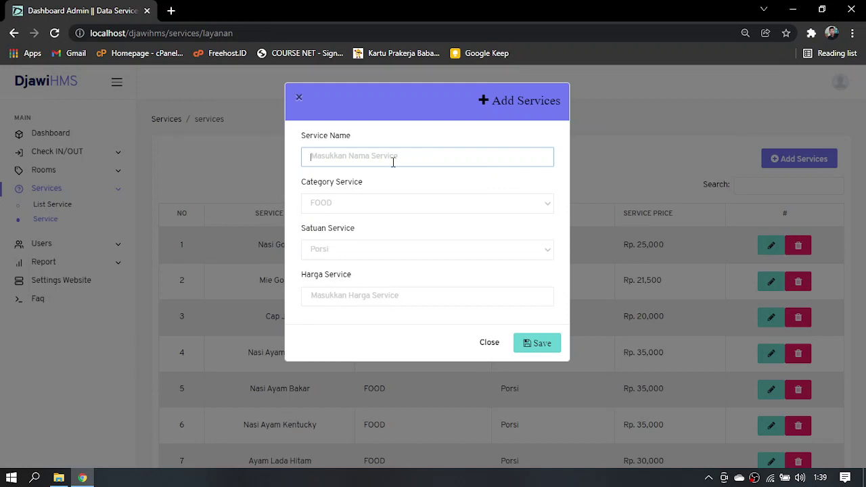
pyautogui.write('Jus Mangga')
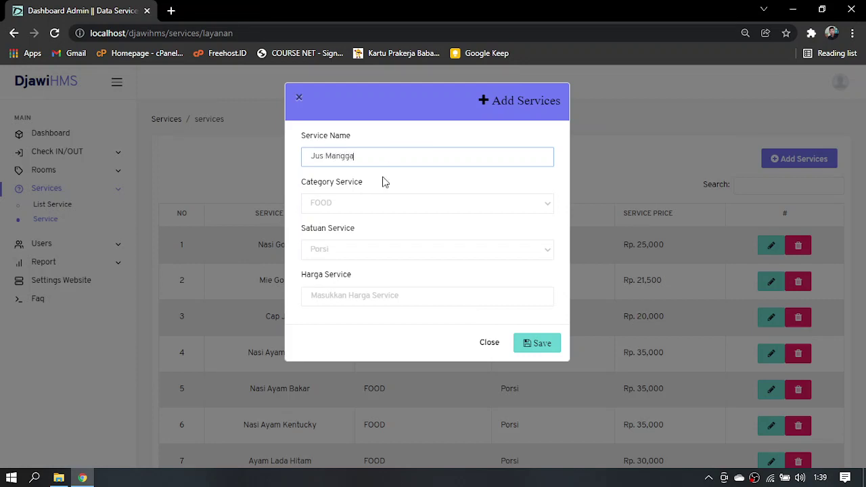
pyautogui.click(357, 205)
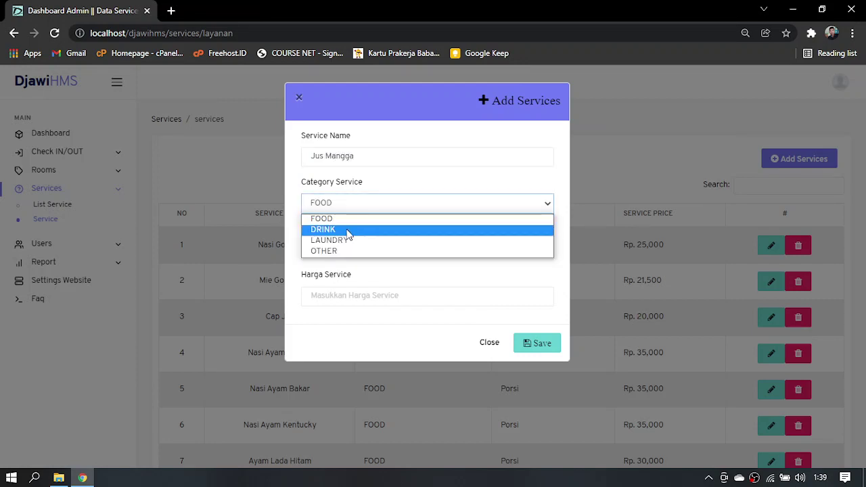
pyautogui.click(349, 230)
# Set its unit to Gelas and price to 8000, then save the service
pyautogui.click(343, 248)
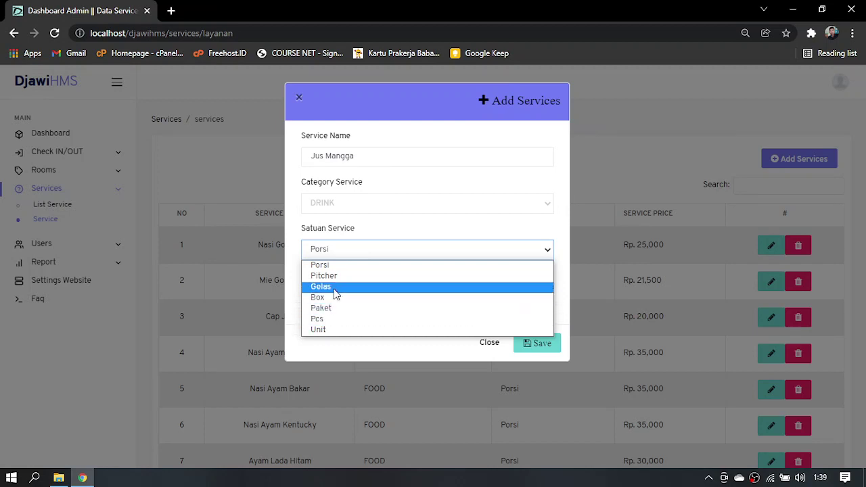
pyautogui.click(334, 288)
pyautogui.click(333, 290)
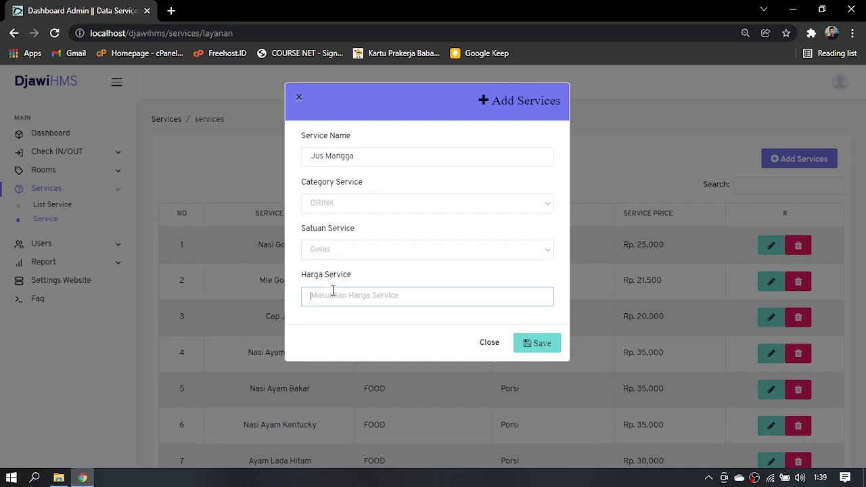
pyautogui.write('8000')
pyautogui.click(543, 352)
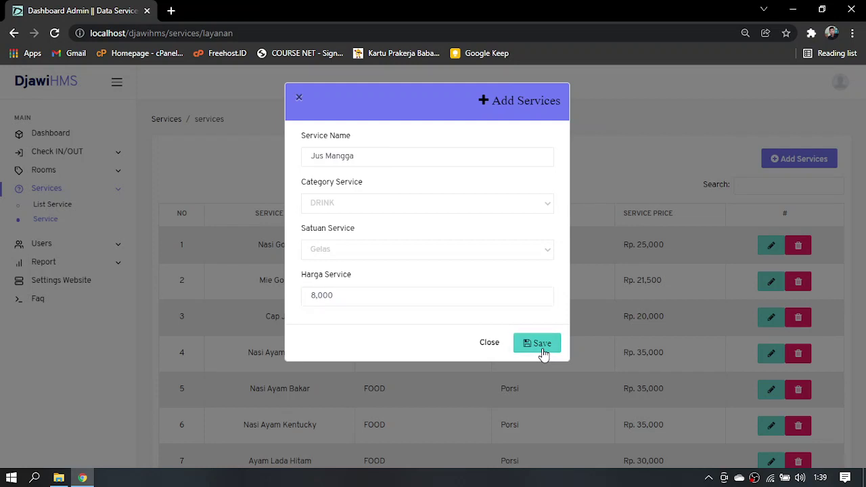
pyautogui.click(543, 352)
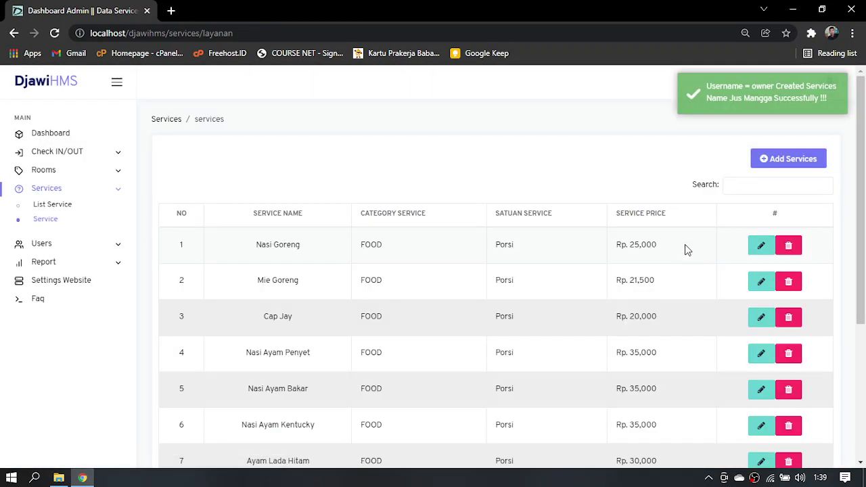
pyautogui.click(756, 184)
# Filter services by 'jus' to confirm Jus Mangga, then open the Users list
pyautogui.write('jus')
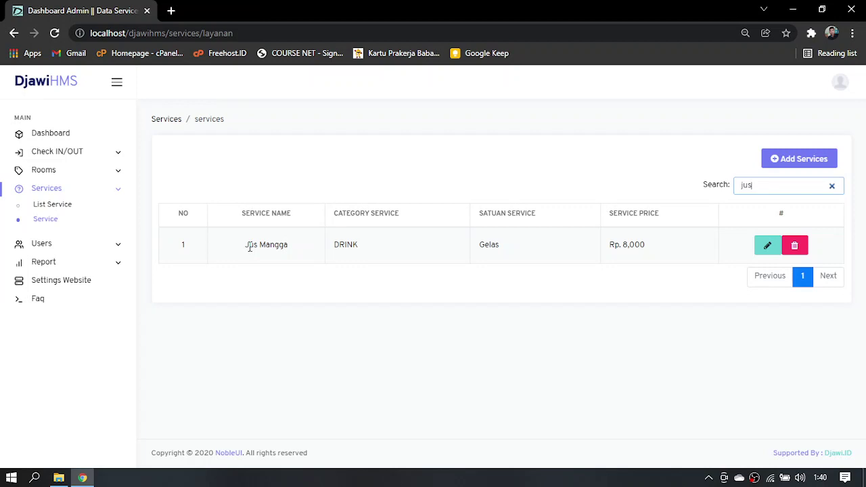
pyautogui.click(106, 251)
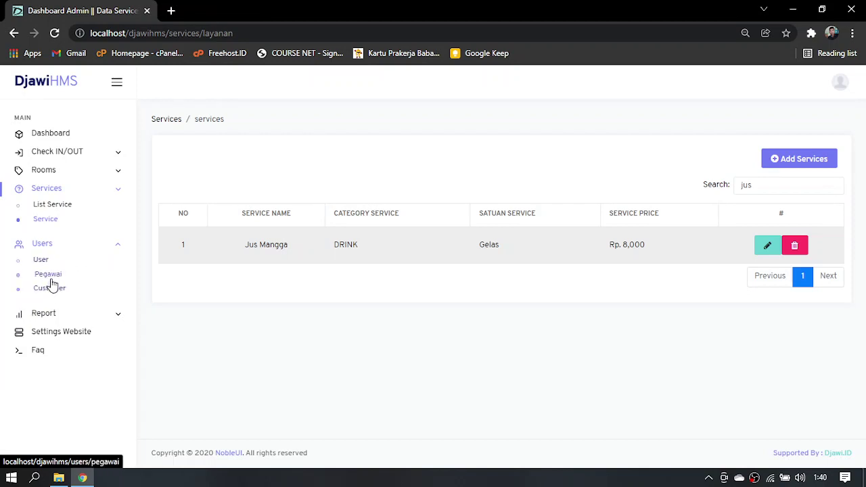
pyautogui.click(43, 261)
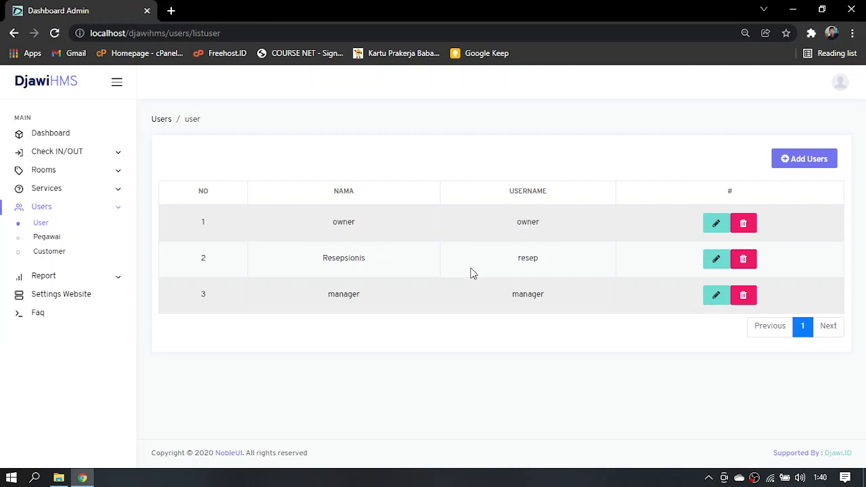
# Start a new user account, entering the person's name, a username and a password
pyautogui.click(827, 159)
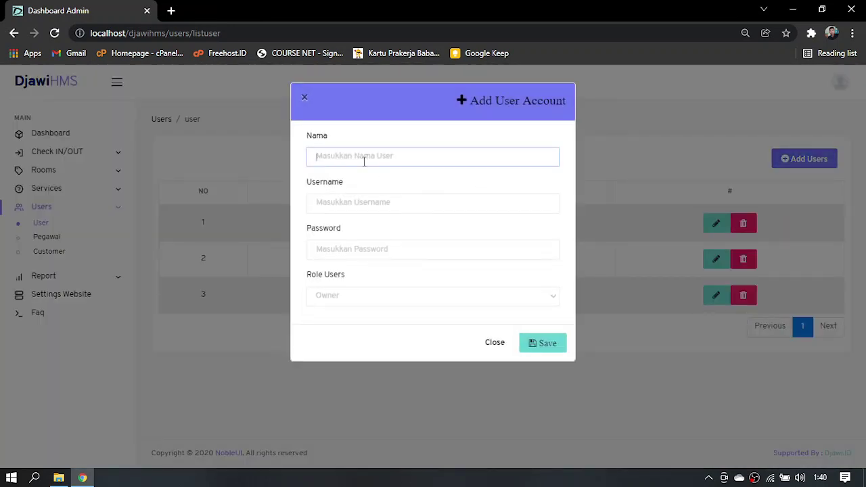
pyautogui.write('Dodi')
pyautogui.click(365, 197)
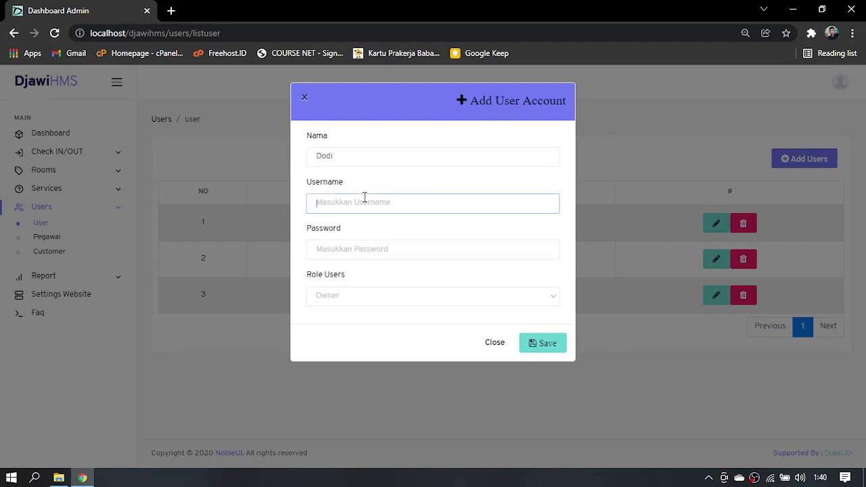
pyautogui.write('dodi')
pyautogui.click(373, 249)
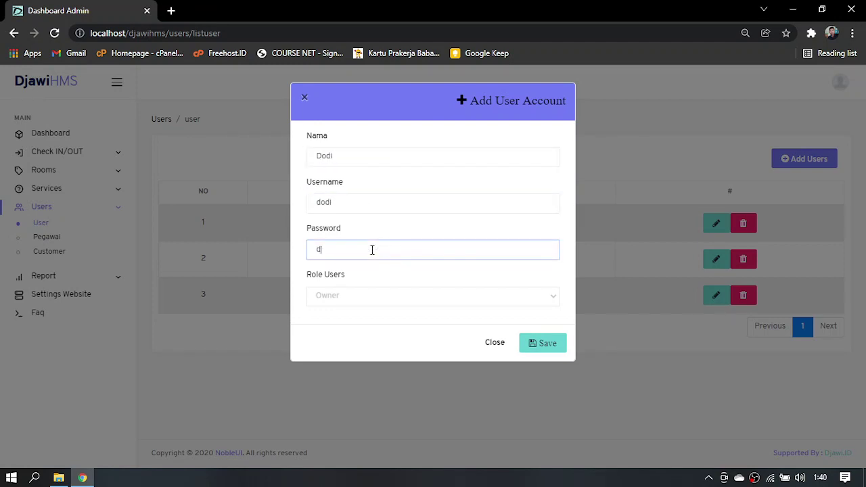
# Set the new account's role to Resepsionis and save it
pyautogui.click(333, 298)
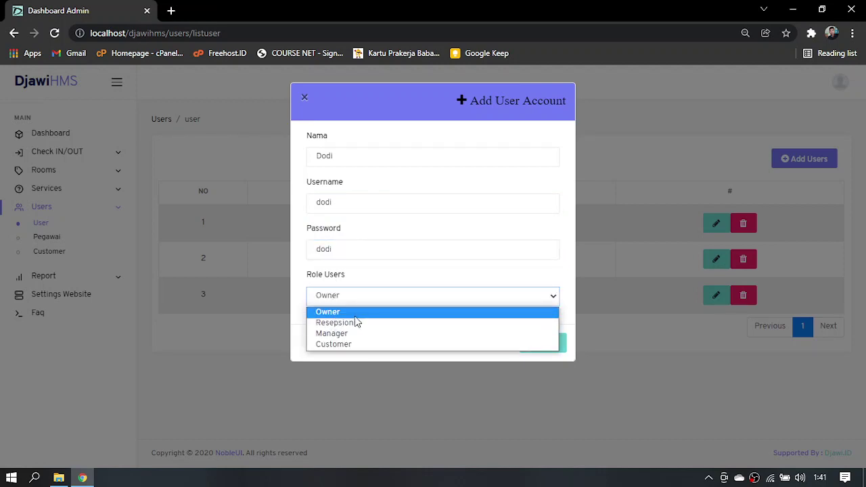
pyautogui.click(377, 295)
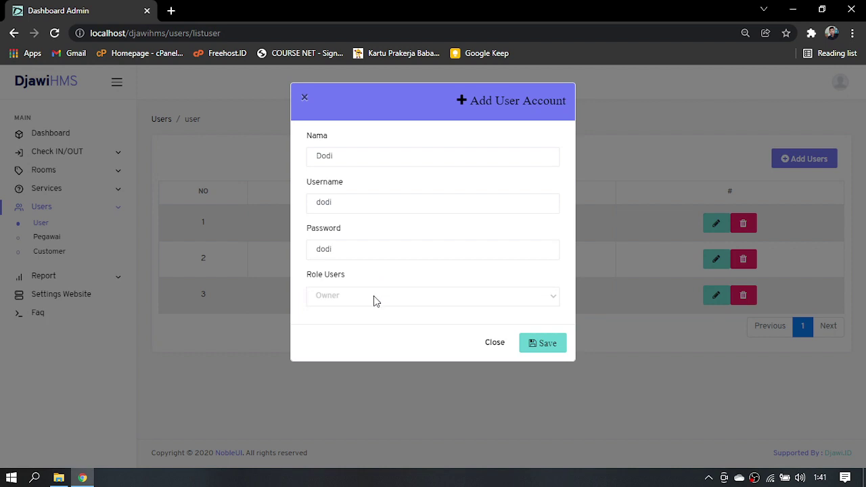
pyautogui.click(373, 295)
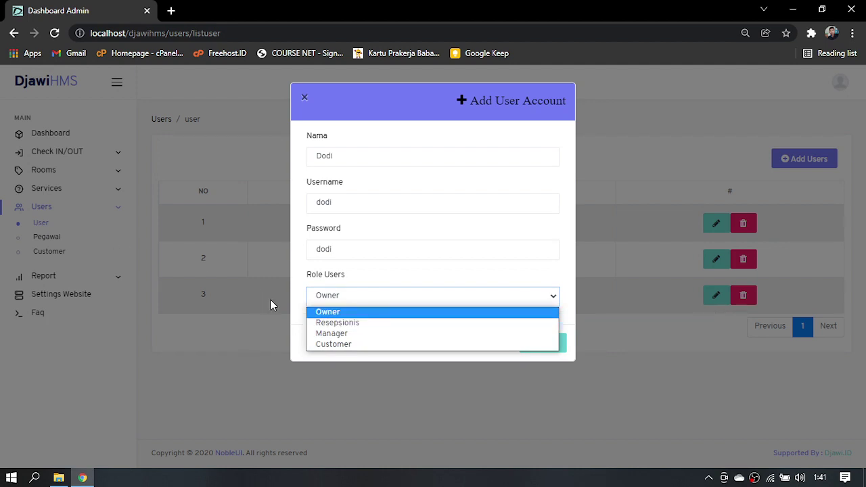
pyautogui.click(353, 327)
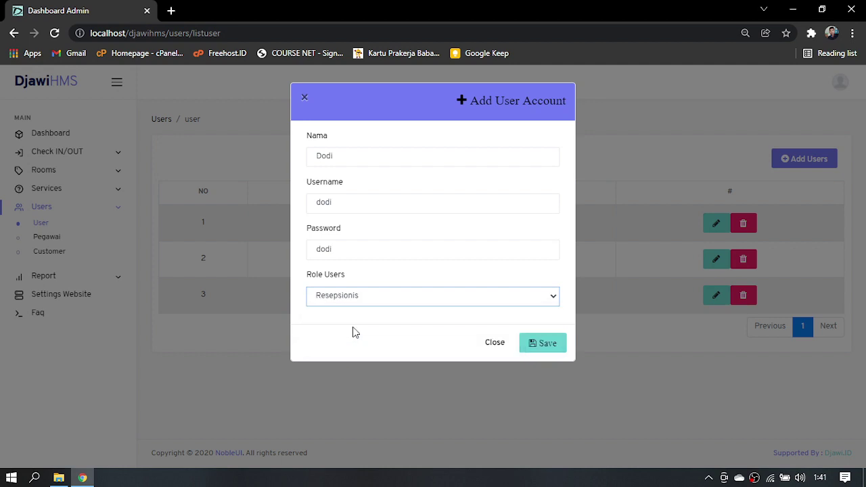
pyautogui.click(547, 347)
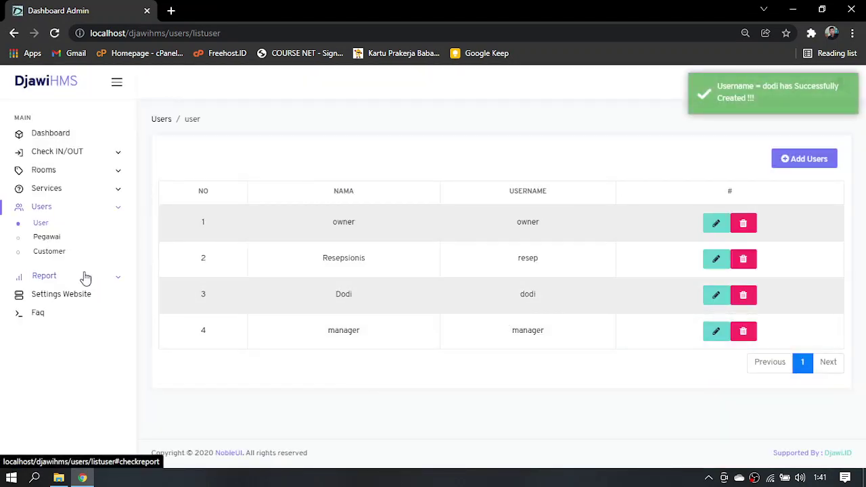
pyautogui.click(46, 238)
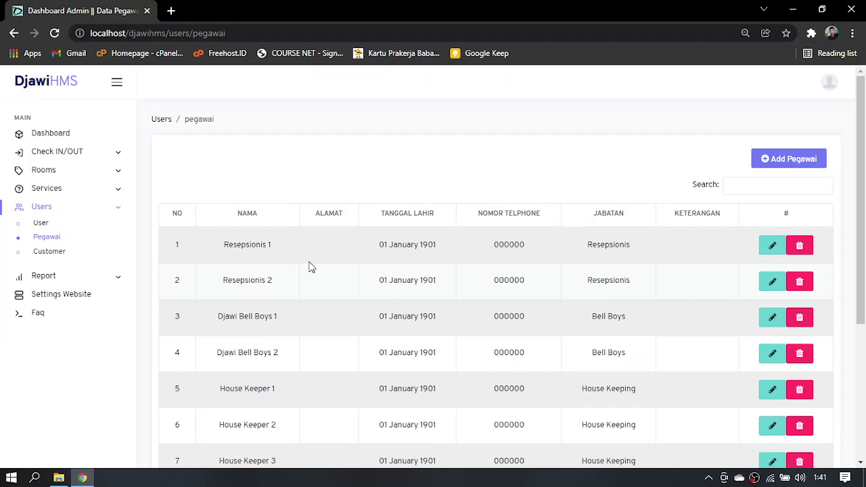
# Start a new employee record with the employee's name and address
pyautogui.click(784, 166)
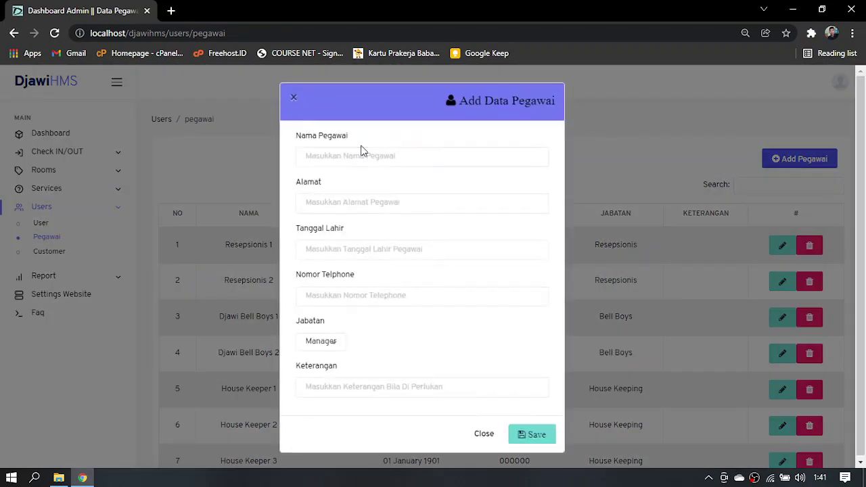
pyautogui.click(354, 158)
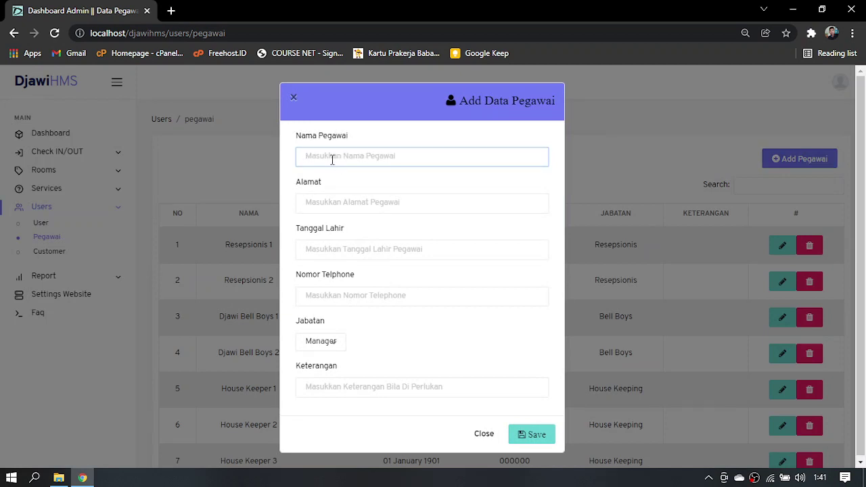
pyautogui.write('Dodi')
pyautogui.click(330, 207)
pyautogui.write('Medan')
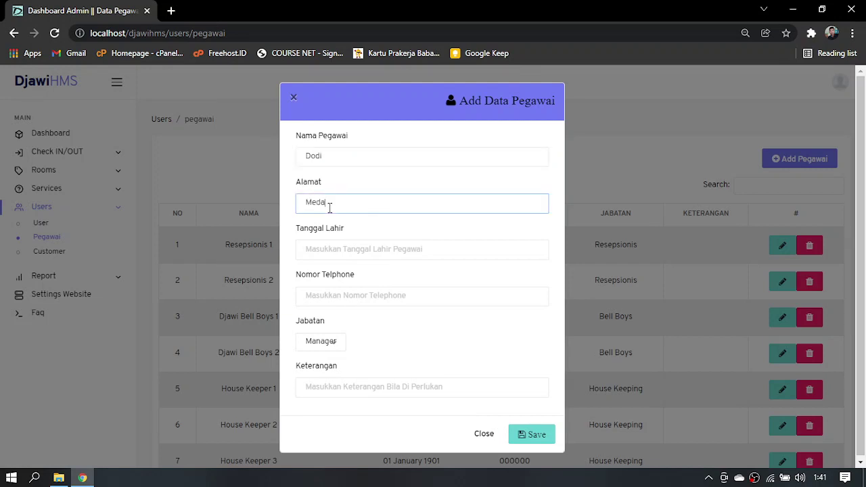
# Set the employee's birth date to 3 October 2000
pyautogui.click(340, 251)
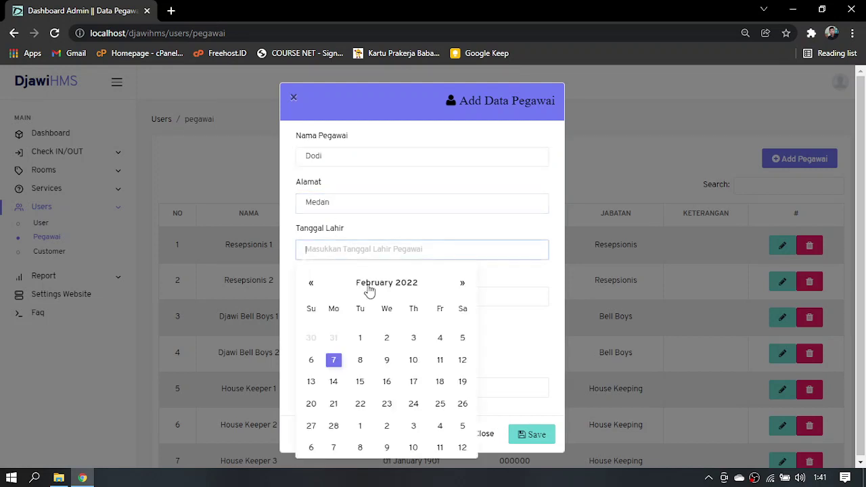
pyautogui.click(312, 287)
pyautogui.click(374, 285)
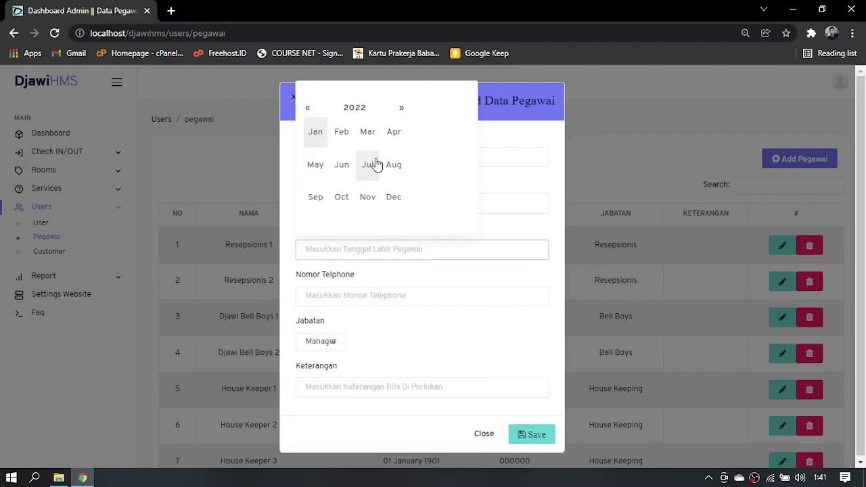
pyautogui.click(363, 111)
pyautogui.click(309, 109)
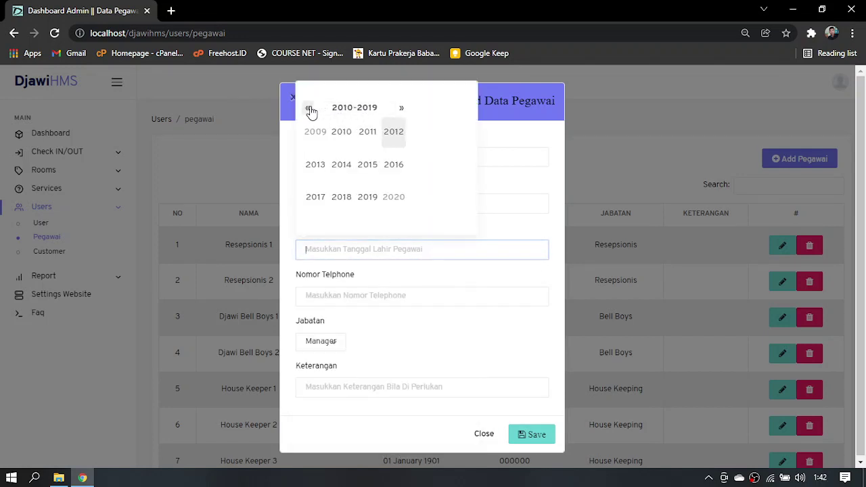
pyautogui.click(310, 110)
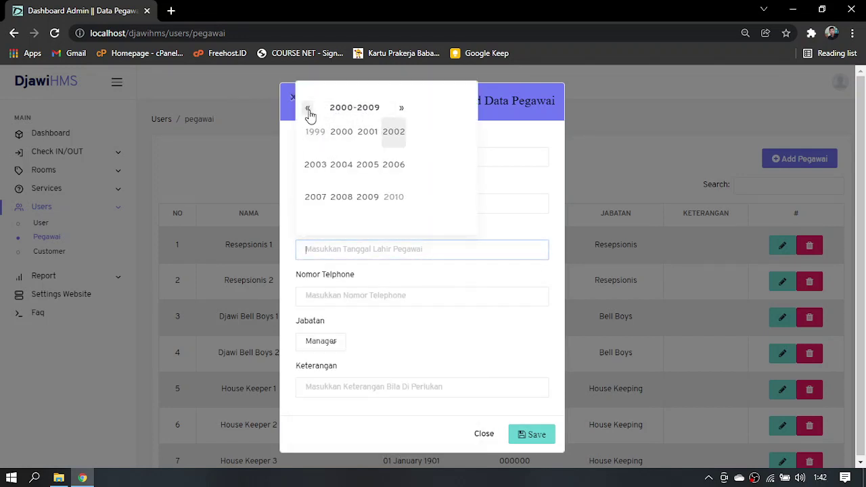
pyautogui.click(343, 132)
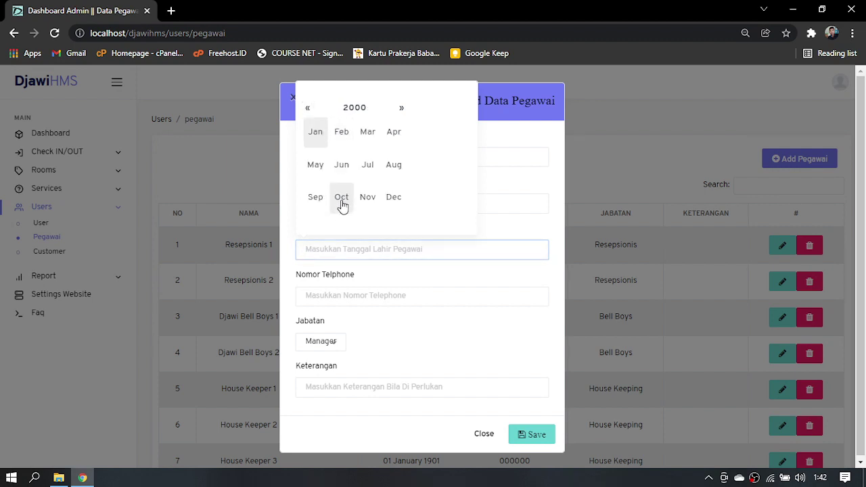
pyautogui.click(342, 200)
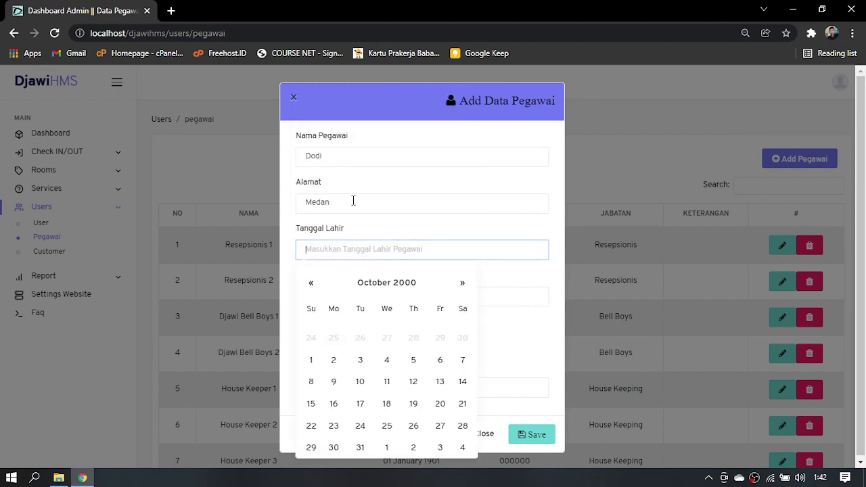
pyautogui.click(362, 359)
# Save the new employee with a phone number, Resepsionis as Jabatan and '-' as Keterangan
pyautogui.click(348, 298)
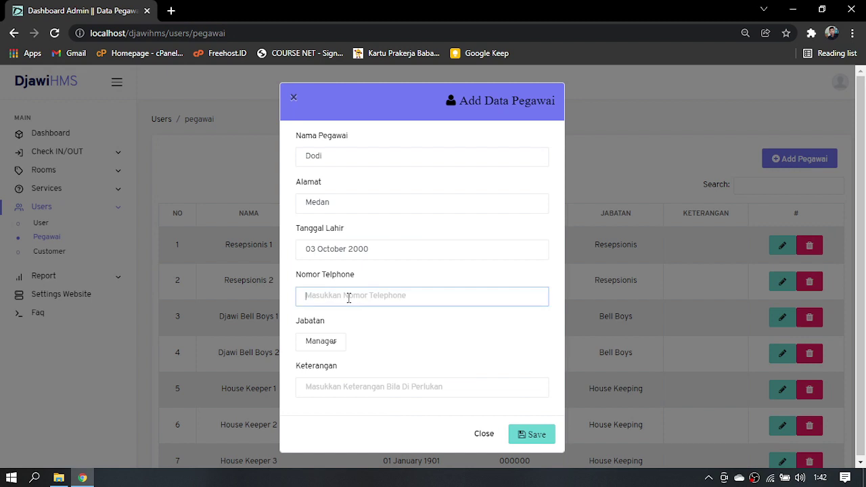
pyautogui.write('6')
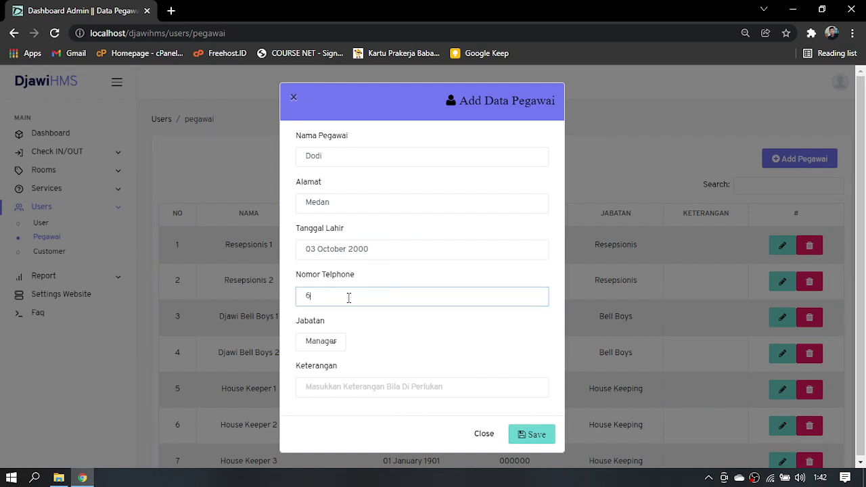
pyautogui.write('28433233')
pyautogui.click(325, 343)
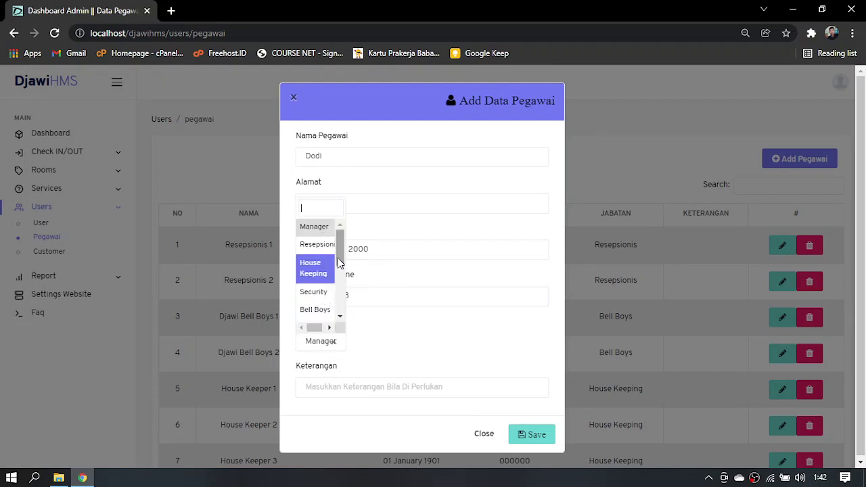
pyautogui.moveTo(342, 248)
pyautogui.mouseDown()
pyautogui.moveTo(343, 321)
pyautogui.moveTo(342, 249)
pyautogui.mouseUp()
pyautogui.click(320, 244)
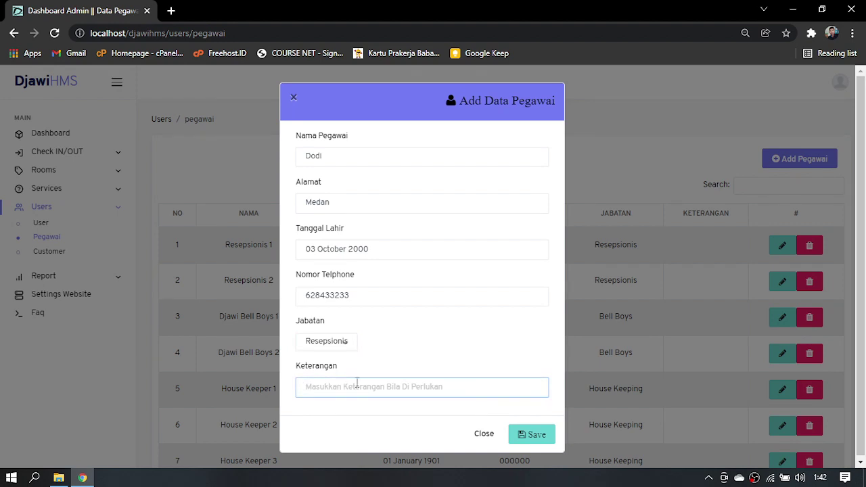
pyautogui.write('-')
pyautogui.click(526, 436)
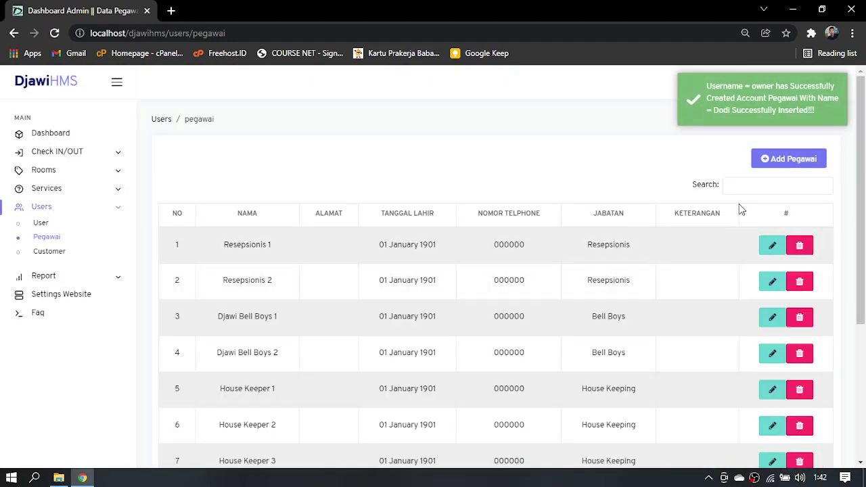
# Filter the employee list by the new employee's name, then go to the customer list
pyautogui.click(739, 185)
pyautogui.write('dodi')
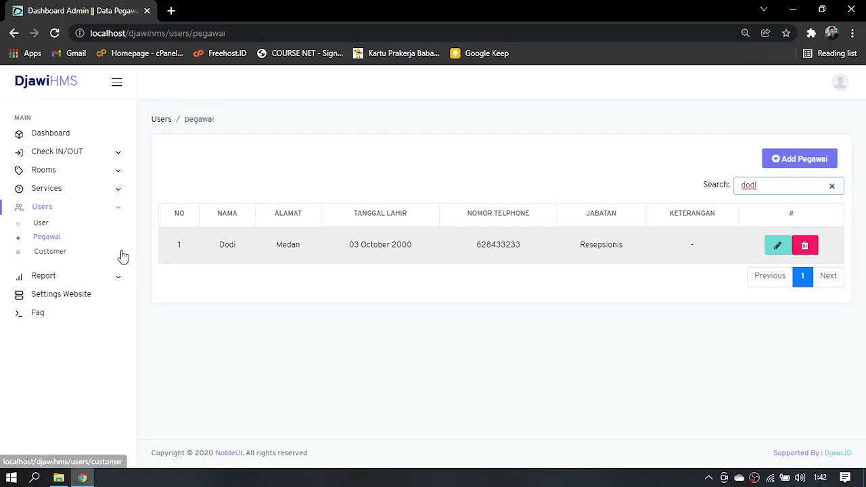
pyautogui.click(61, 255)
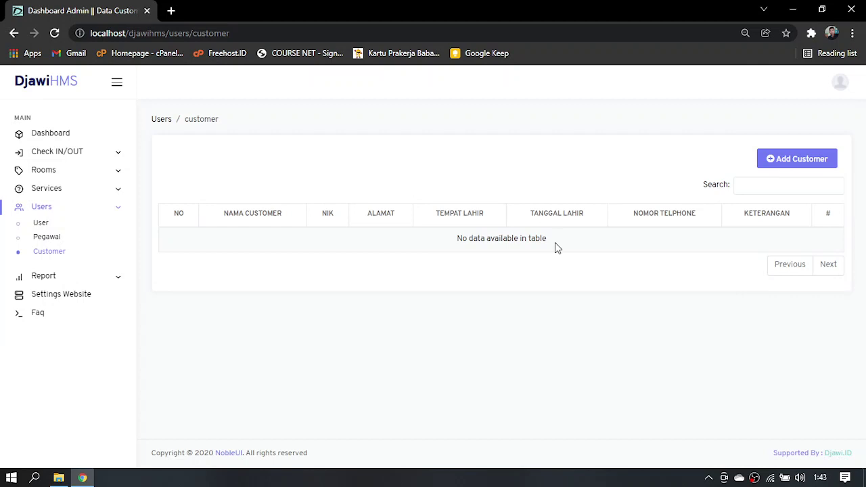
# Expand the Report options in the sidebar
pyautogui.click(65, 274)
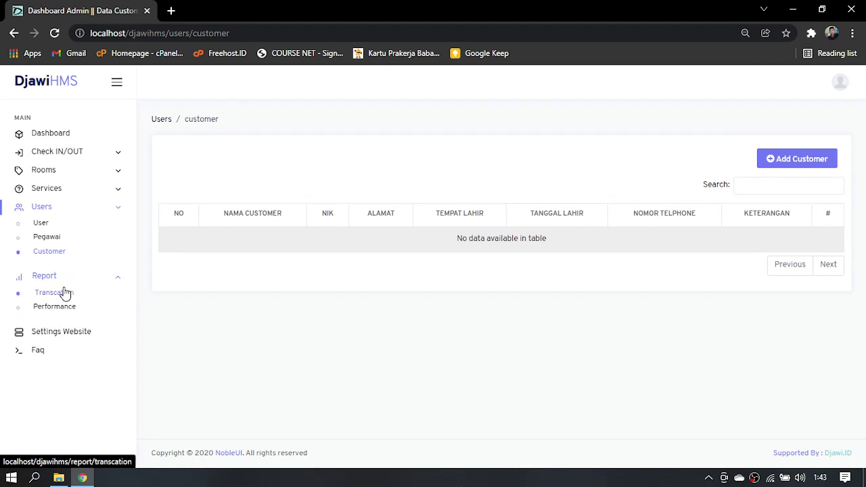
# Generate the Deposit Report for 1–2 February 2022, view its printable PDF, then close it
pyautogui.click(65, 293)
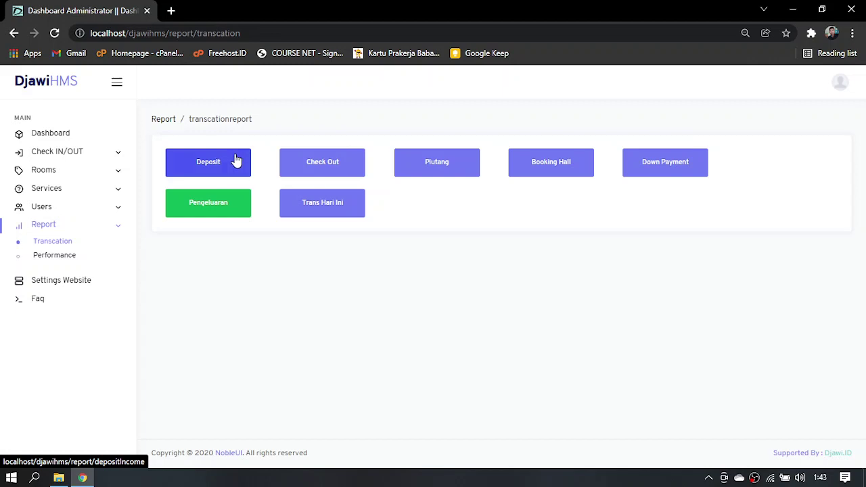
pyautogui.click(237, 160)
pyautogui.click(286, 160)
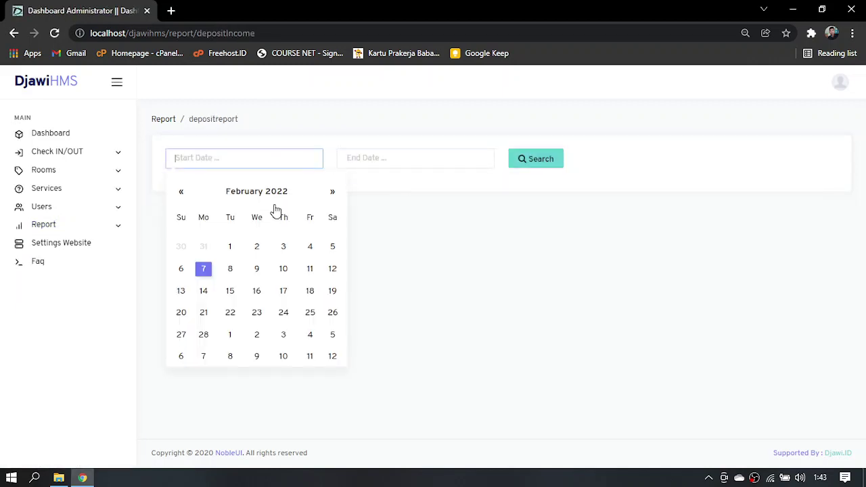
pyautogui.click(230, 248)
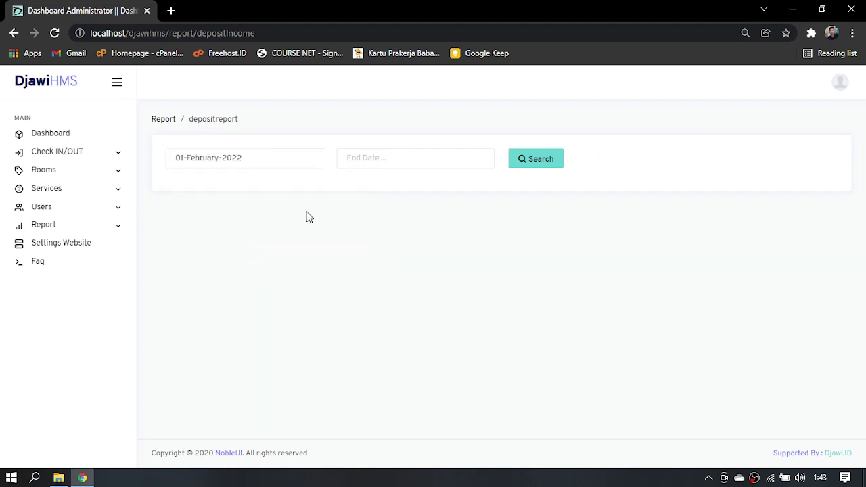
pyautogui.click(380, 159)
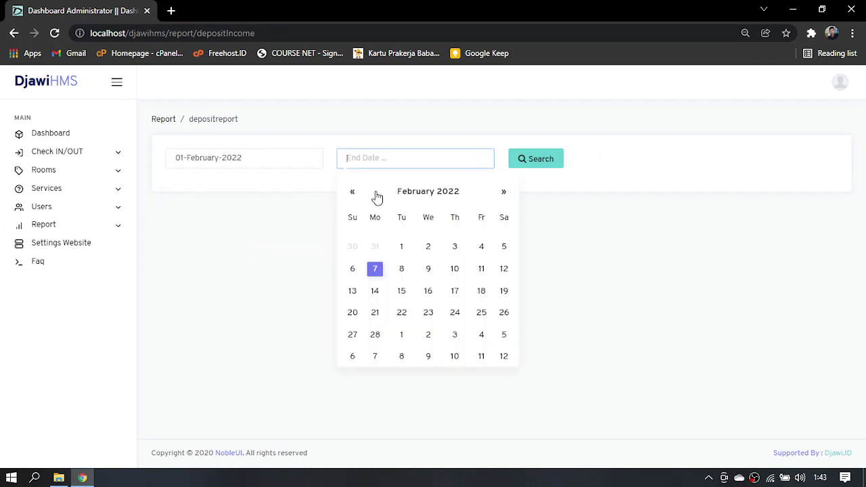
pyautogui.click(429, 247)
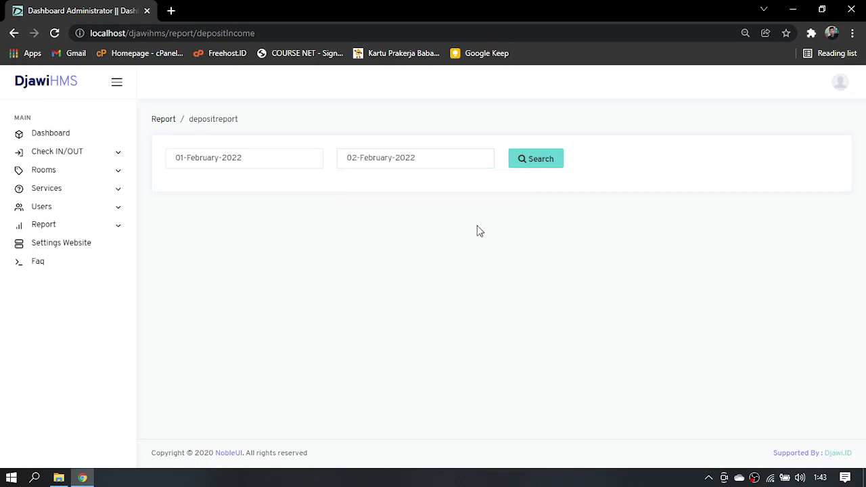
pyautogui.click(555, 163)
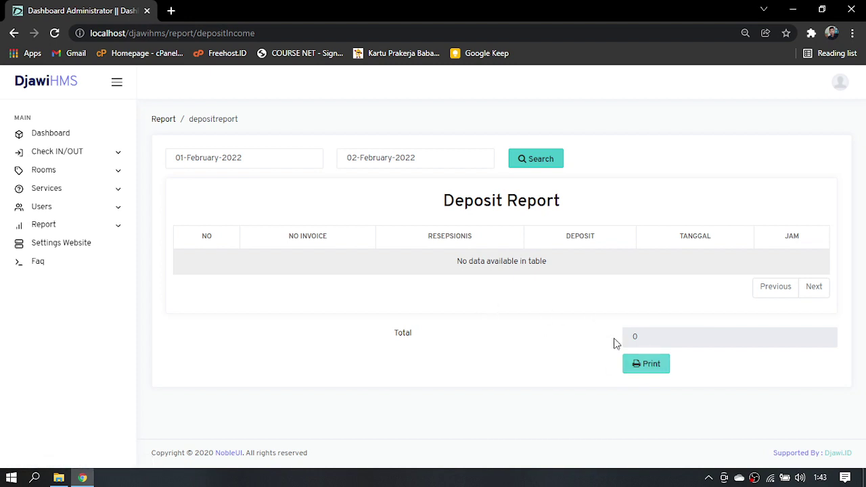
pyautogui.click(636, 366)
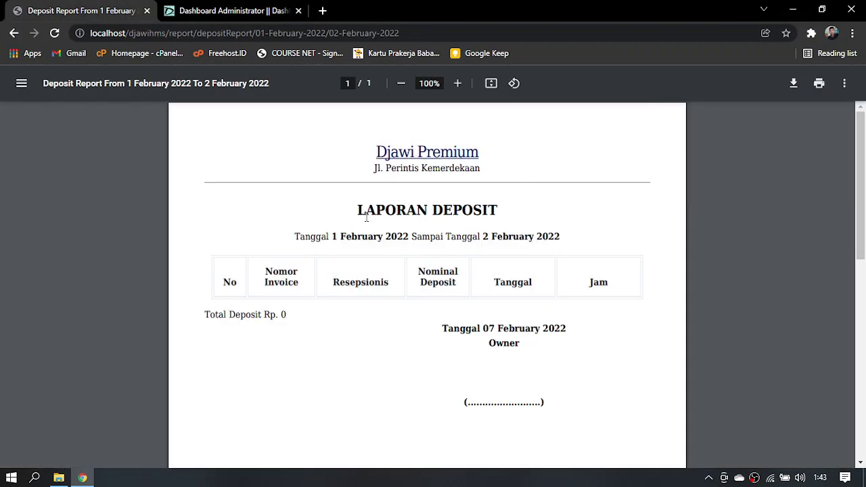
pyautogui.hotkey('ctrl', 'w')
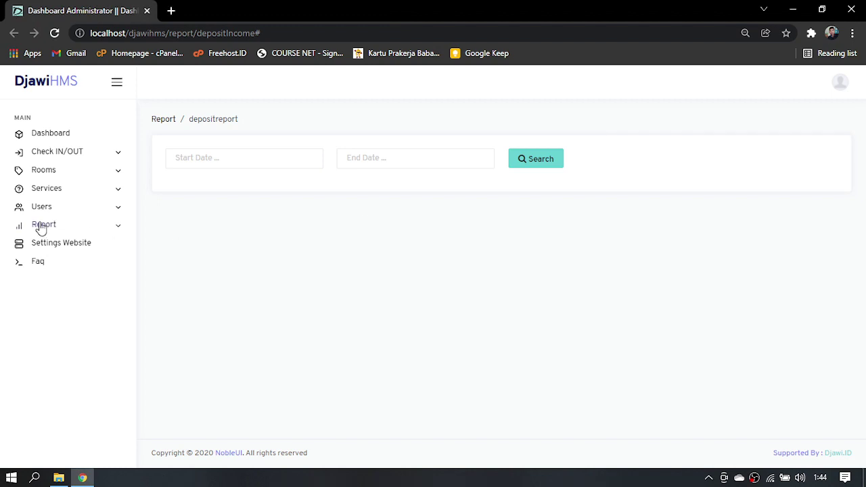
# Open the Transcation reports page from the sidebar's Report menu
pyautogui.click(38, 229)
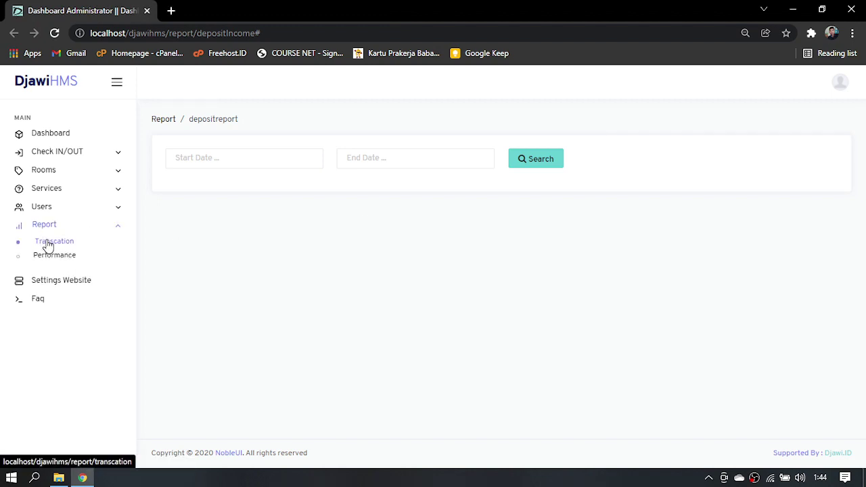
pyautogui.click(49, 244)
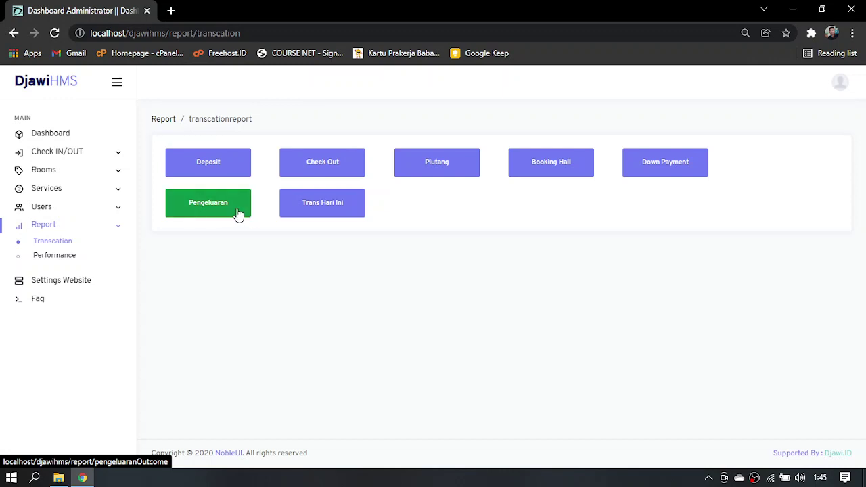
# Run the Trans Hari Ini report for 1 February 2022, then go to Settings Website
pyautogui.click(320, 210)
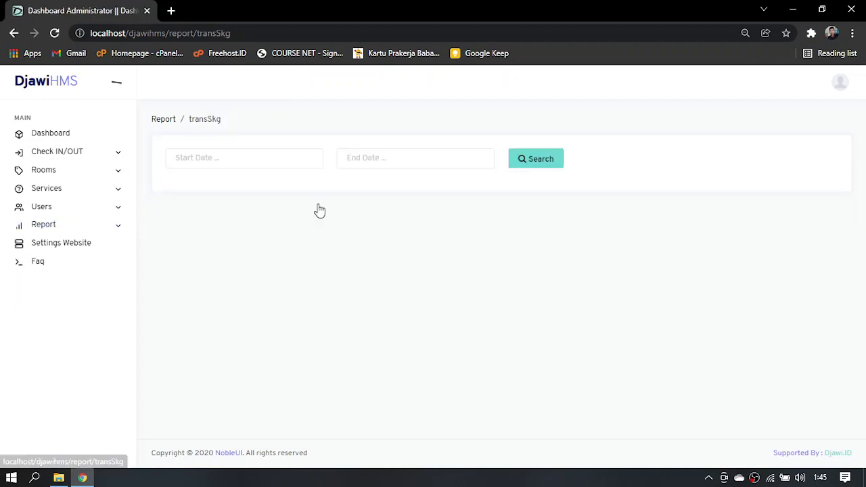
pyautogui.click(260, 163)
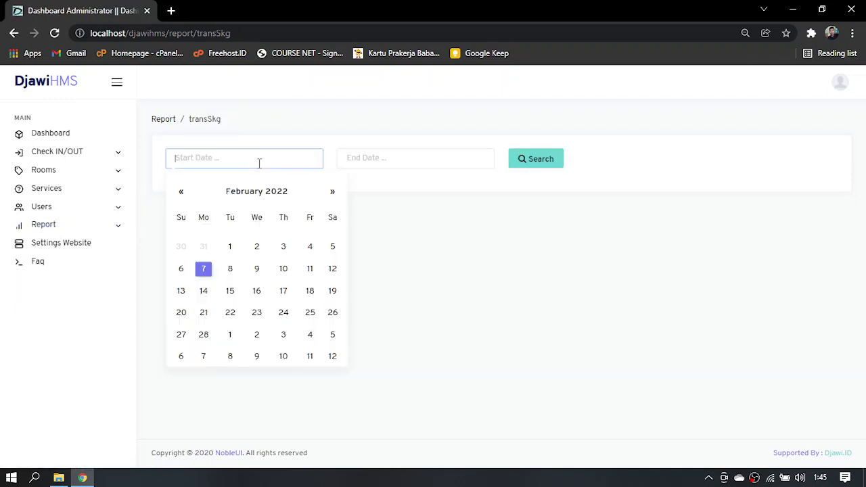
pyautogui.click(230, 246)
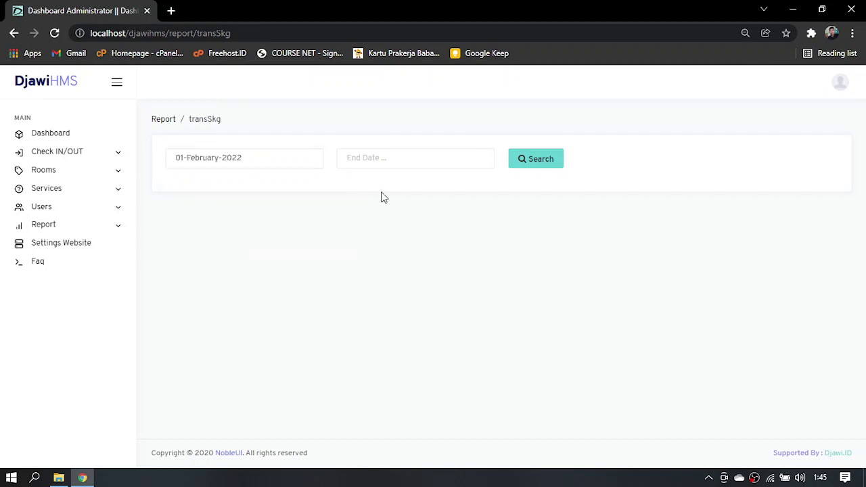
pyautogui.click(378, 166)
pyautogui.click(400, 246)
pyautogui.click(533, 166)
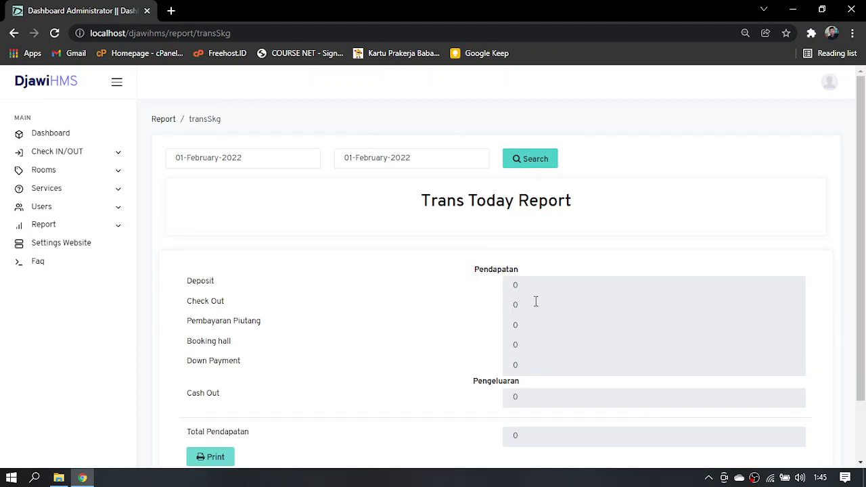
pyautogui.scroll(-2, 523, 310)
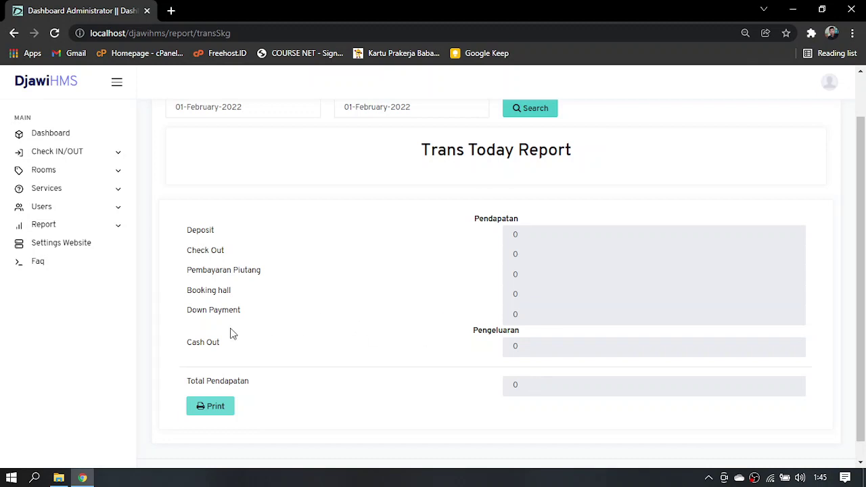
pyautogui.click(53, 246)
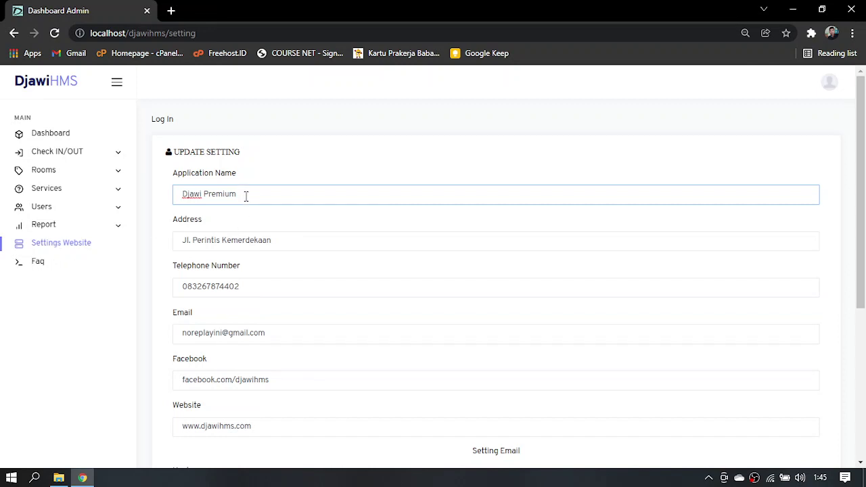
pyautogui.click(266, 245)
pyautogui.click(262, 286)
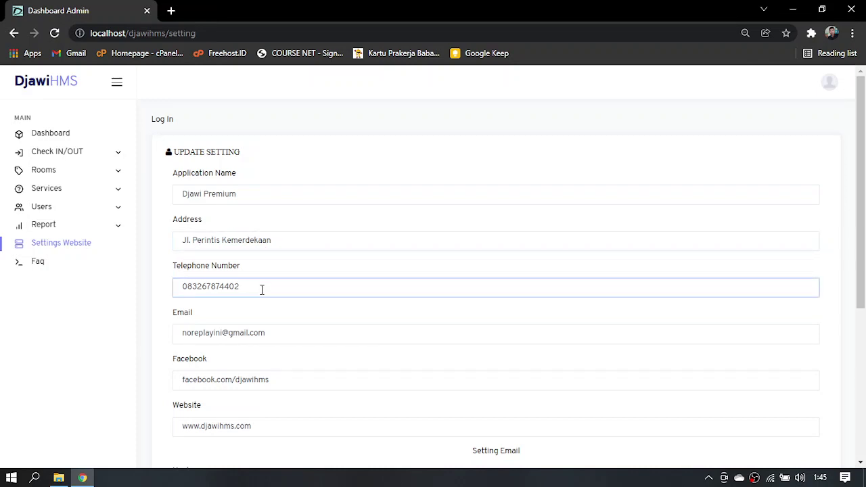
pyautogui.moveTo(256, 337); pyautogui.dragTo(275, 339)
pyautogui.click(275, 339)
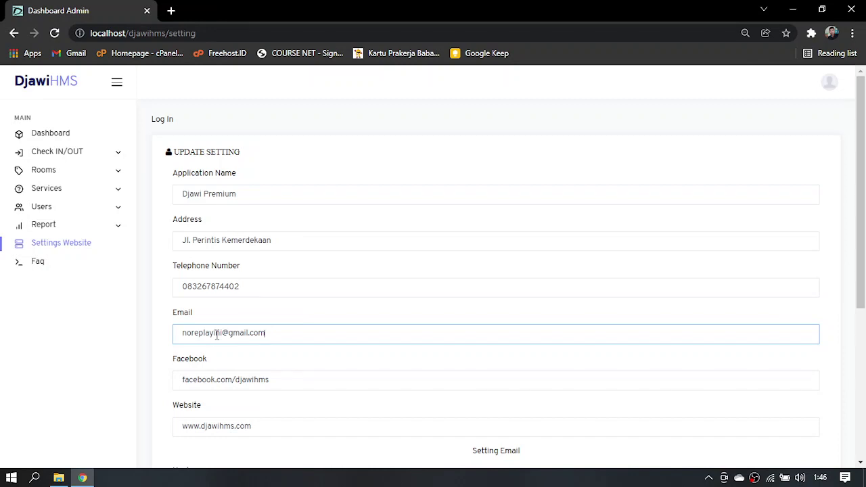
pyautogui.scroll(-1, 864, 286)
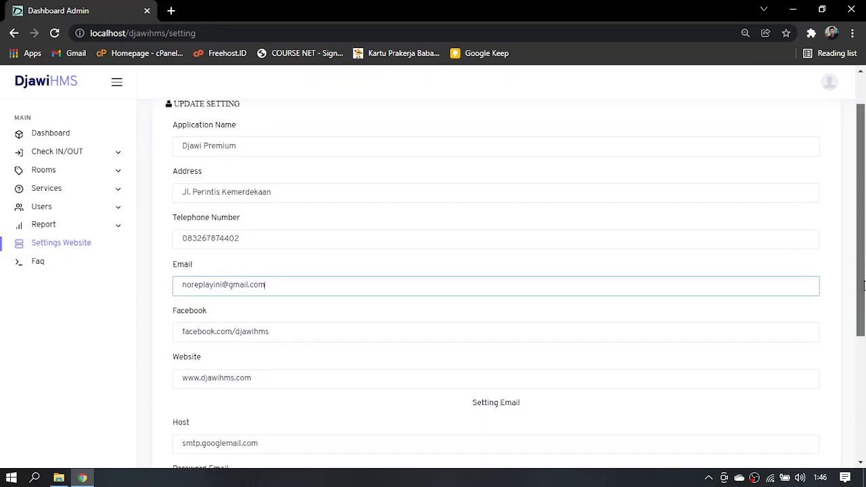
pyautogui.moveTo(864, 286); pyautogui.dragTo(864, 368)
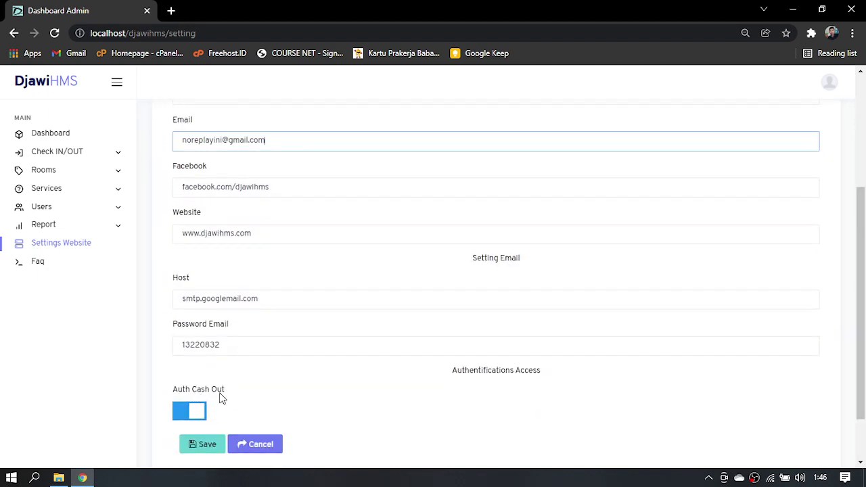
pyautogui.click(191, 411)
pyautogui.click(186, 413)
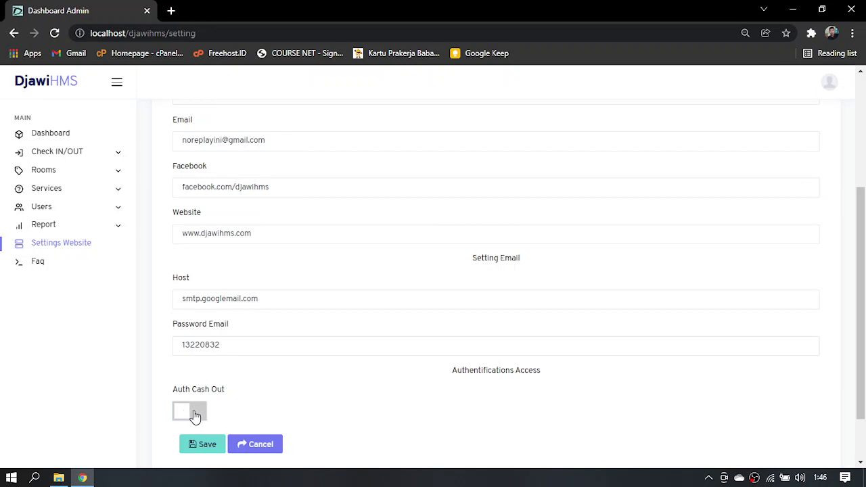
pyautogui.click(193, 414)
# Browse through the questions on the FAQ page
pyautogui.click(25, 265)
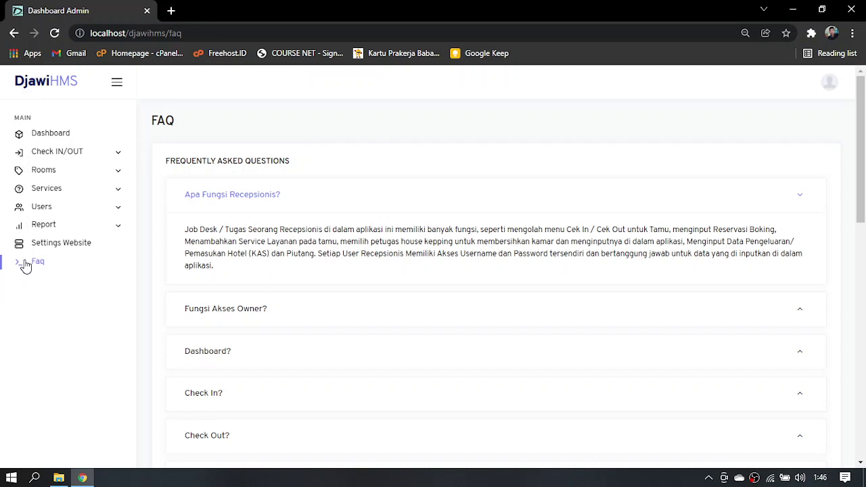
pyautogui.scroll(-1, 25, 264)
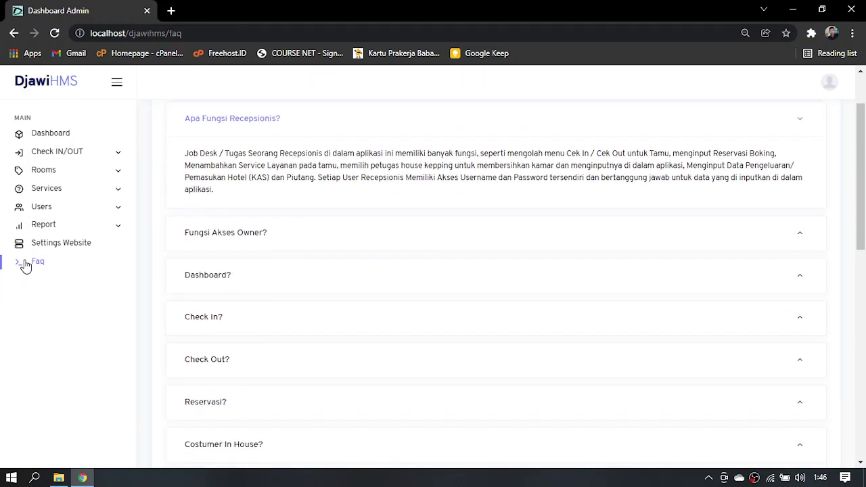
pyautogui.scroll(-2, 25, 265)
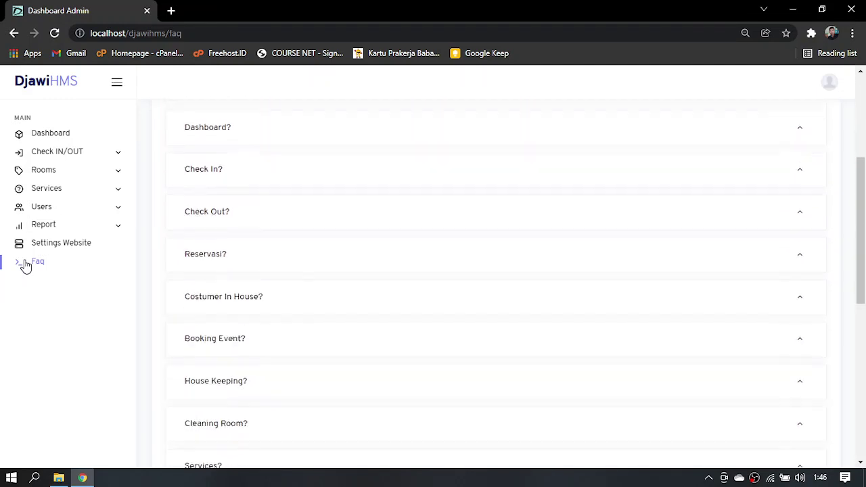
pyautogui.scroll(1, 25, 264)
pyautogui.scroll(3, 25, 264)
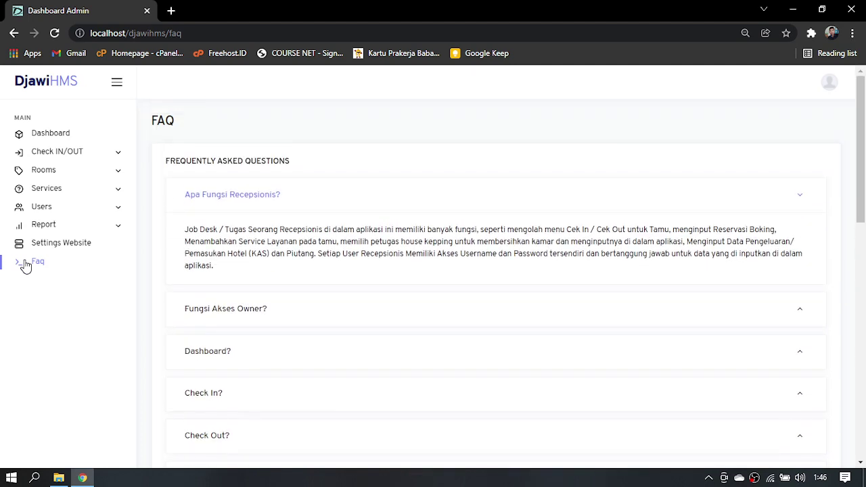
# Go back to the dashboard and scroll through its February statistics charts
pyautogui.click(48, 134)
pyautogui.scroll(-1, 431, 287)
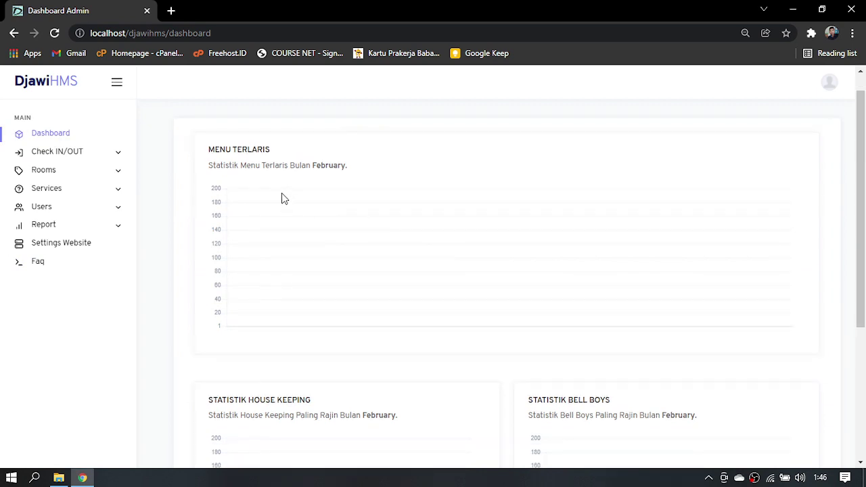
pyautogui.scroll(-3, 284, 198)
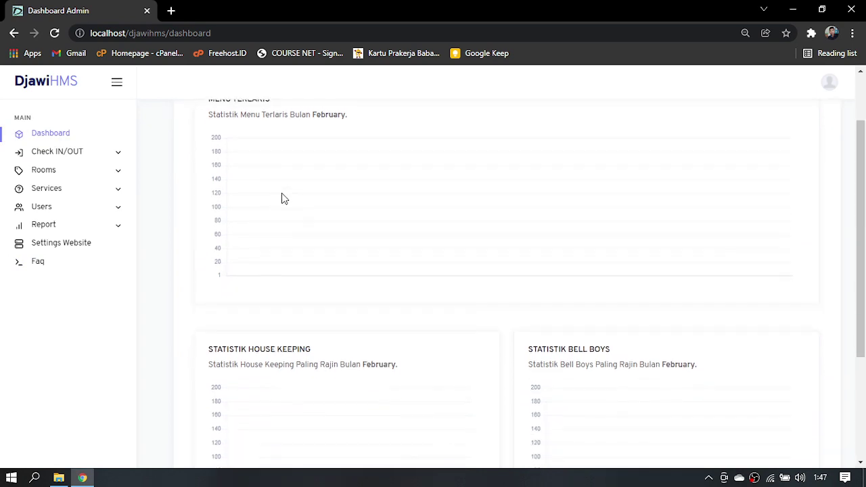
pyautogui.scroll(-2, 324, 369)
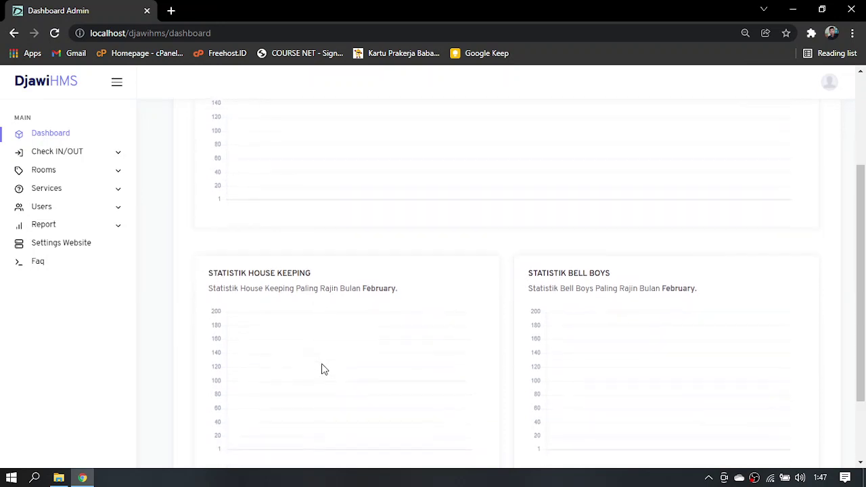
pyautogui.scroll(3, 323, 368)
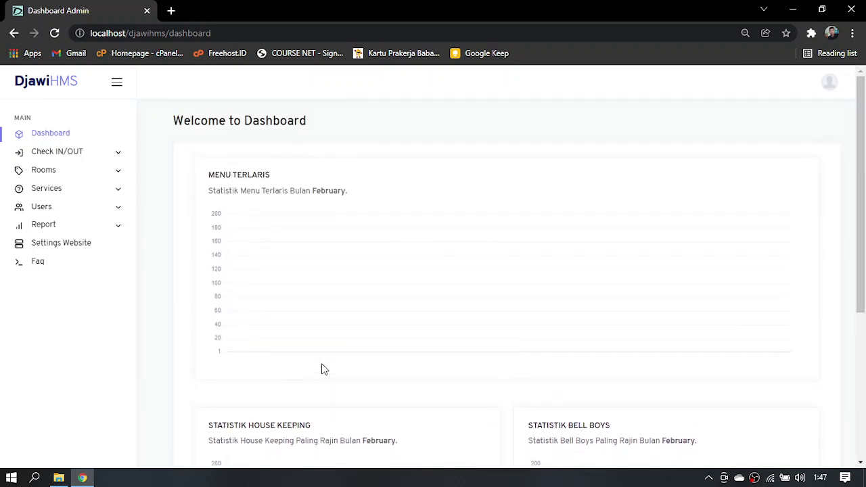